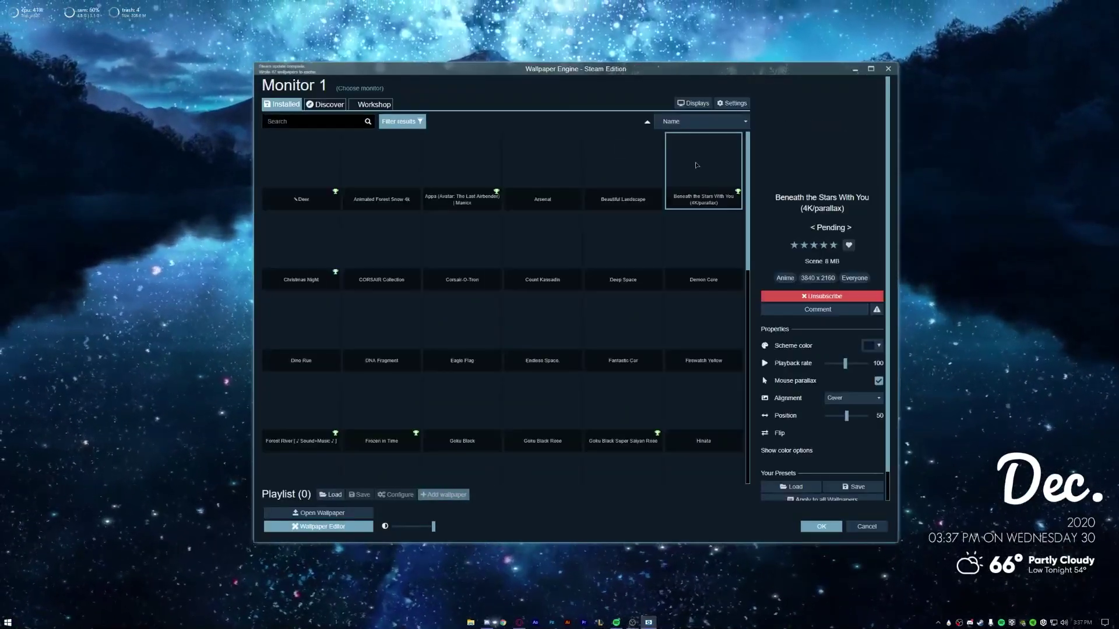
Step: Cancel the Wallpaper Engine settings and close the Choose Display window
left_click(675, 143)
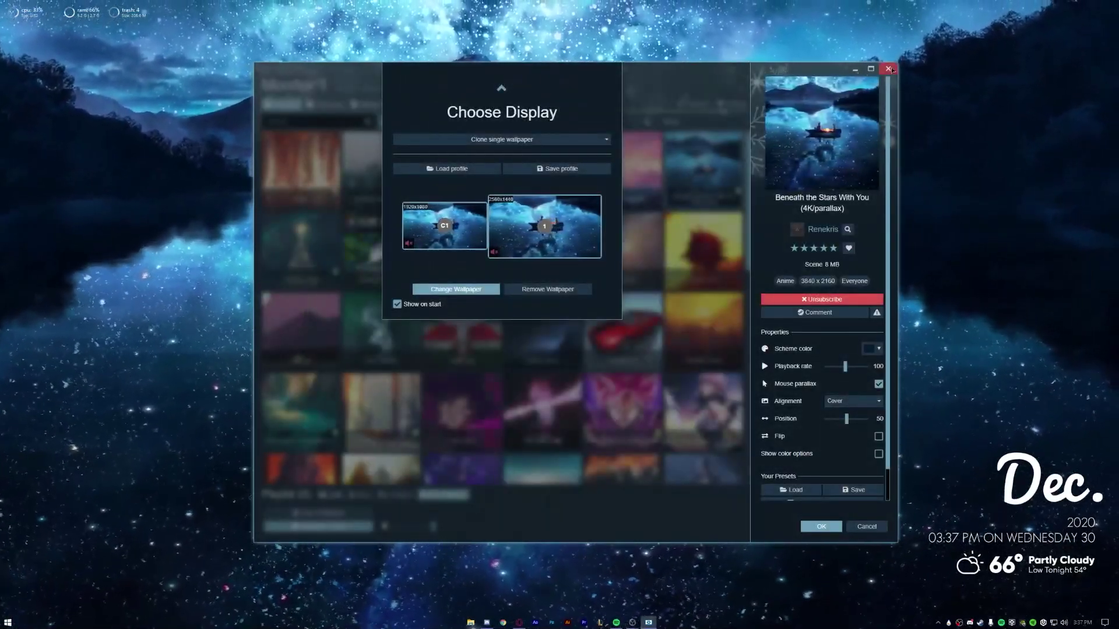
key("Escape")
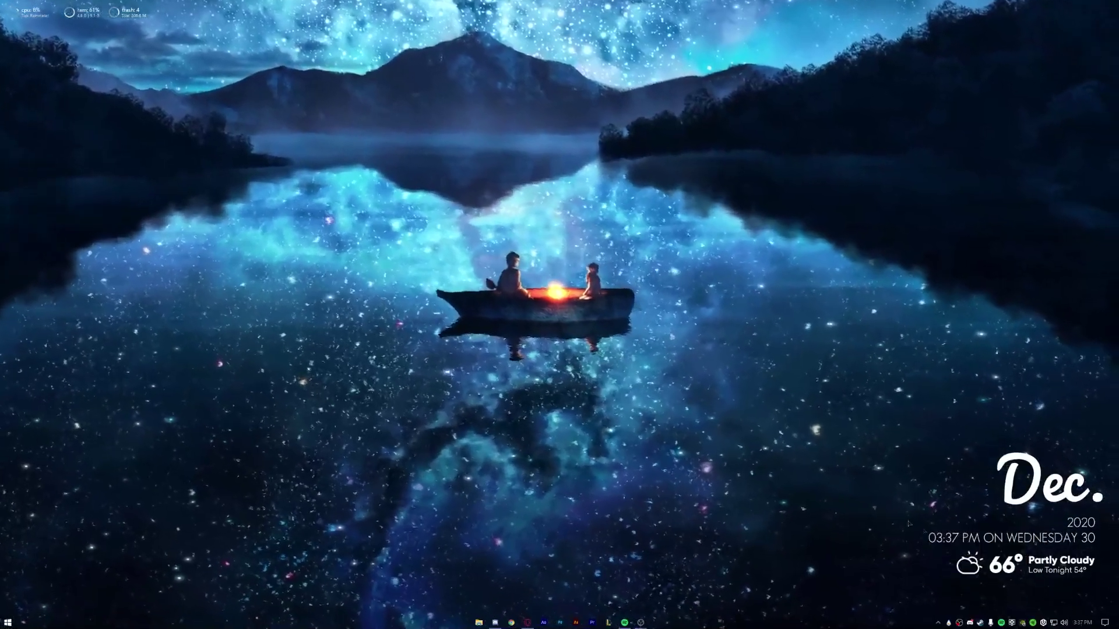
Step: From the tray menu, open the Steam library and open tModLoader's Properties
right_click(980, 622)
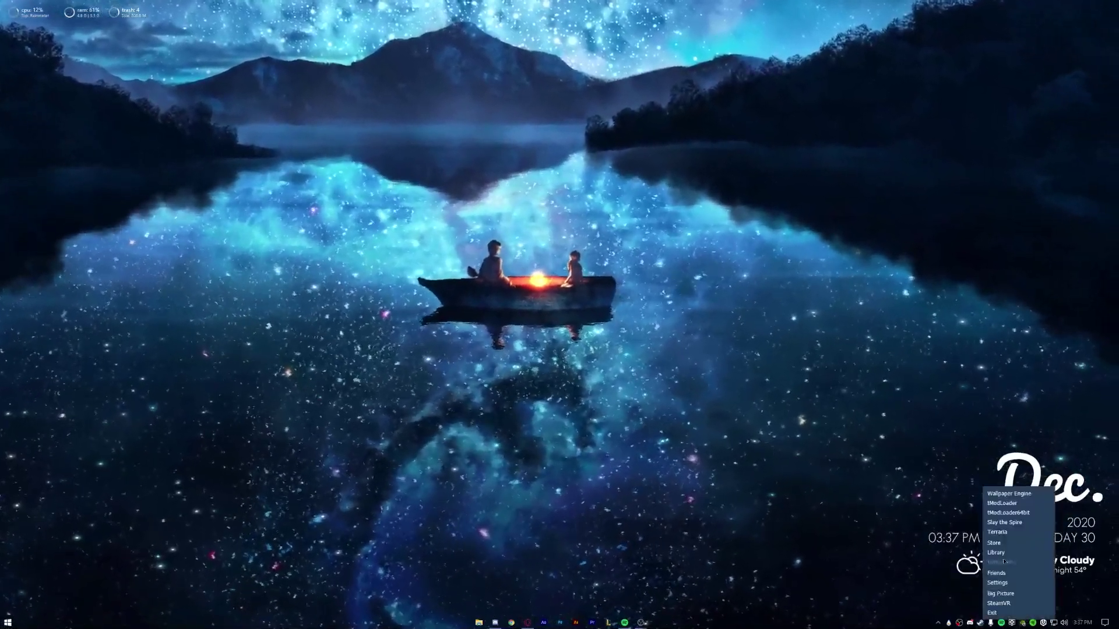
left_click(1014, 525)
left_click_drag(629, 174, 508, 176)
left_click(369, 359)
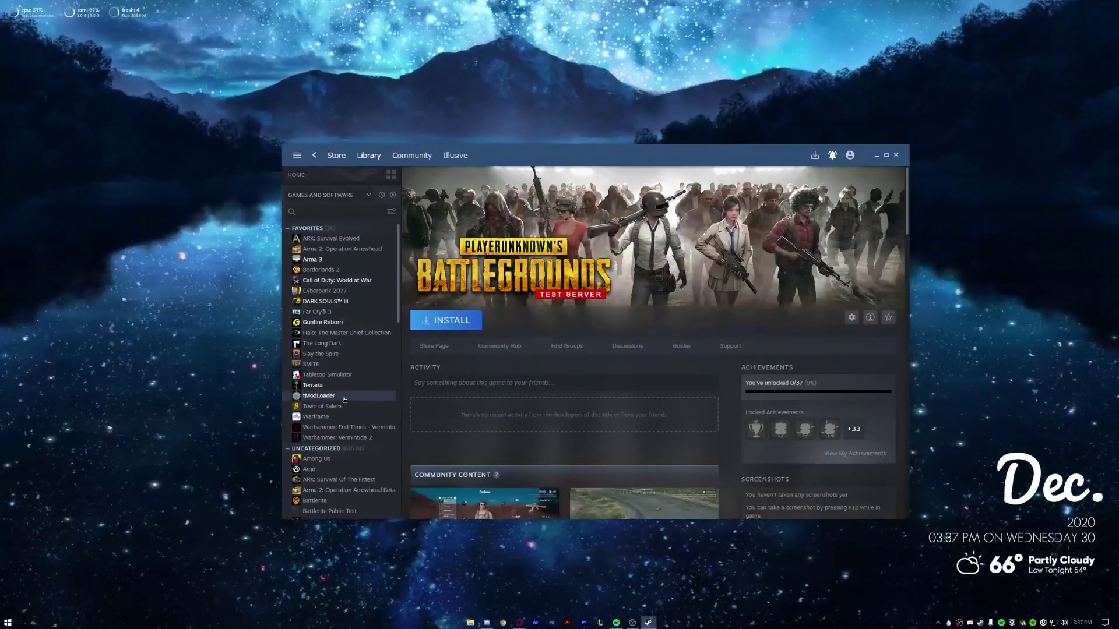
left_click(345, 399)
right_click(344, 400)
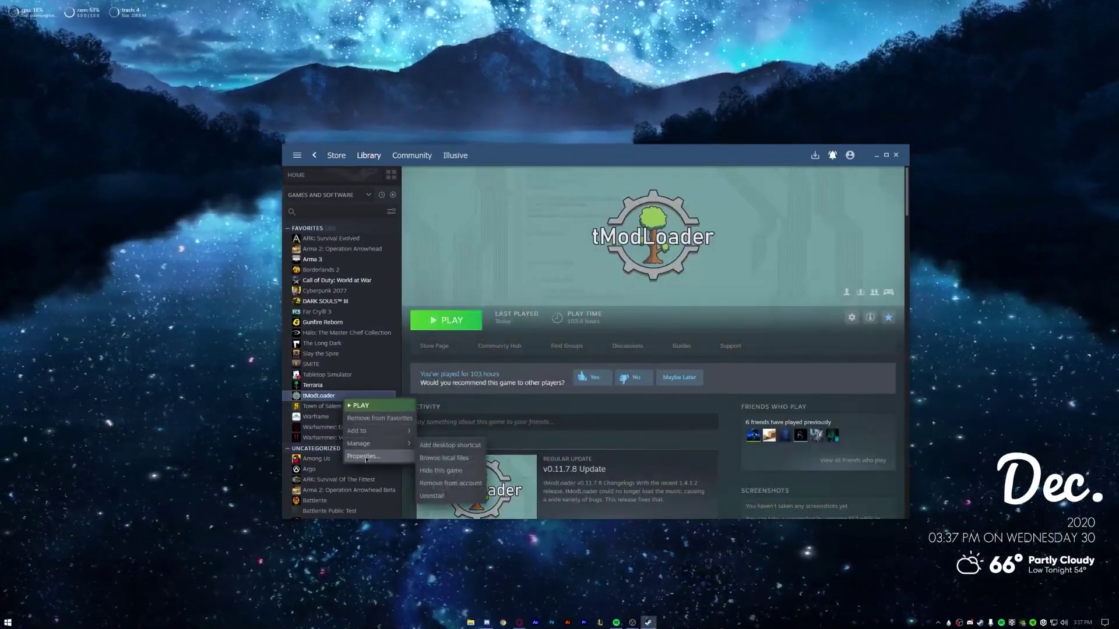
left_click(362, 458)
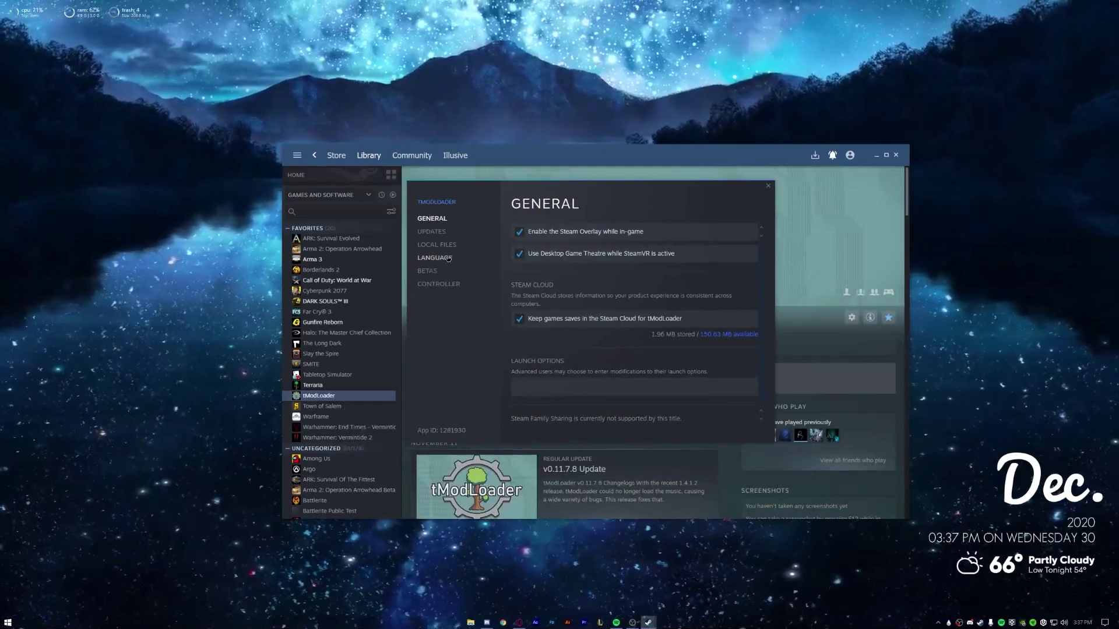
Step: Verify tModLoader's game files under Local Files, then minimize Steam and reposition the properties window
left_click(438, 247)
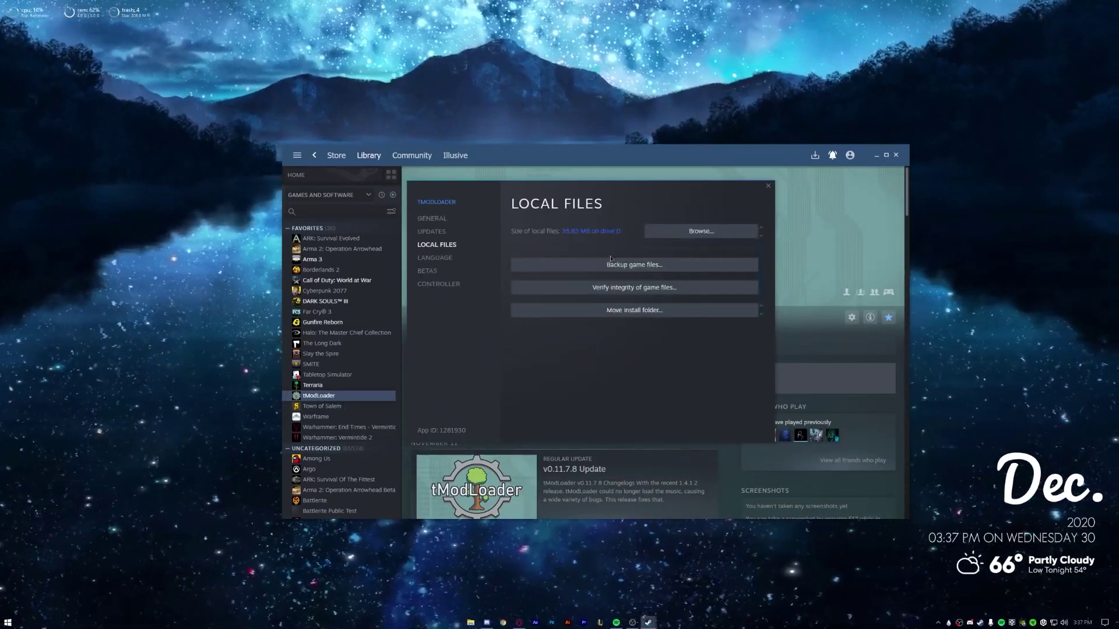
left_click(562, 287)
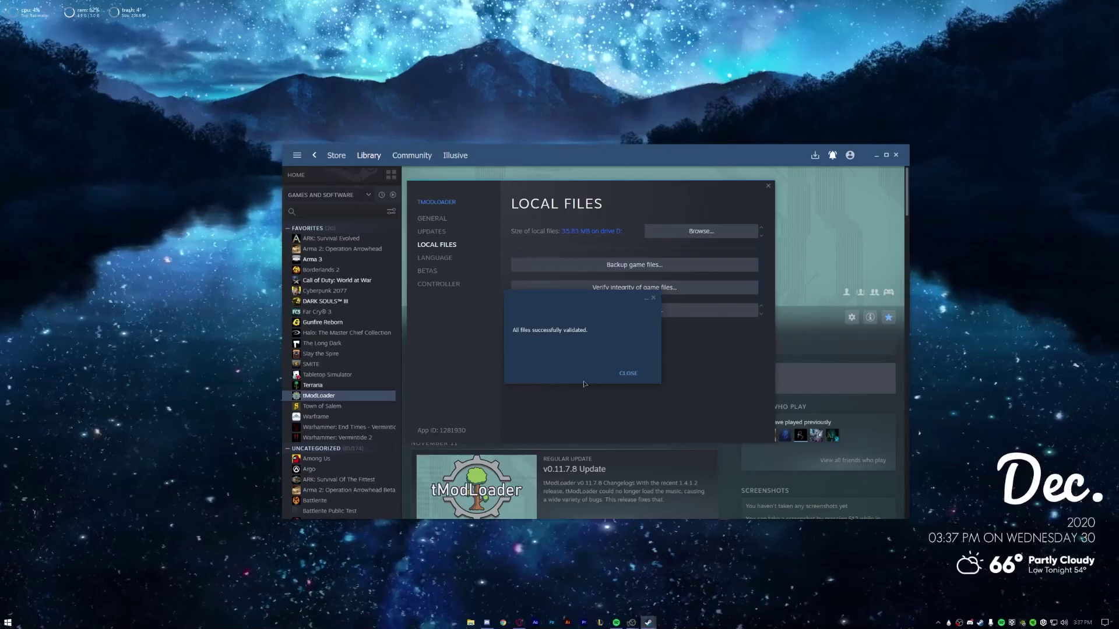
left_click(629, 373)
left_click_drag(863, 162, 810, 170)
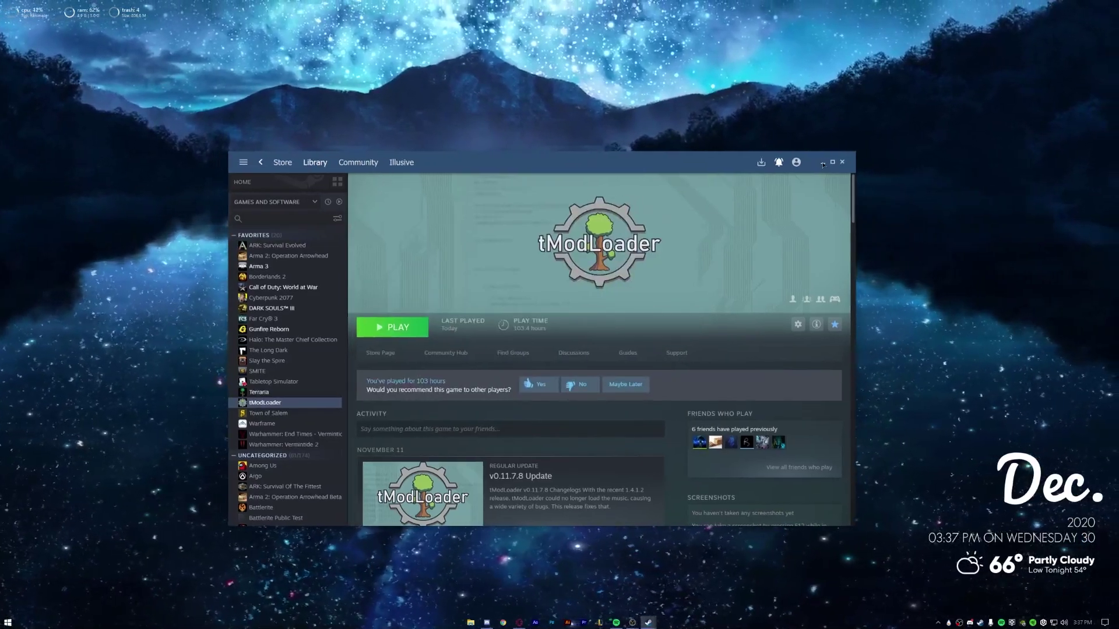
left_click(822, 163)
left_click_drag(720, 201, 879, 192)
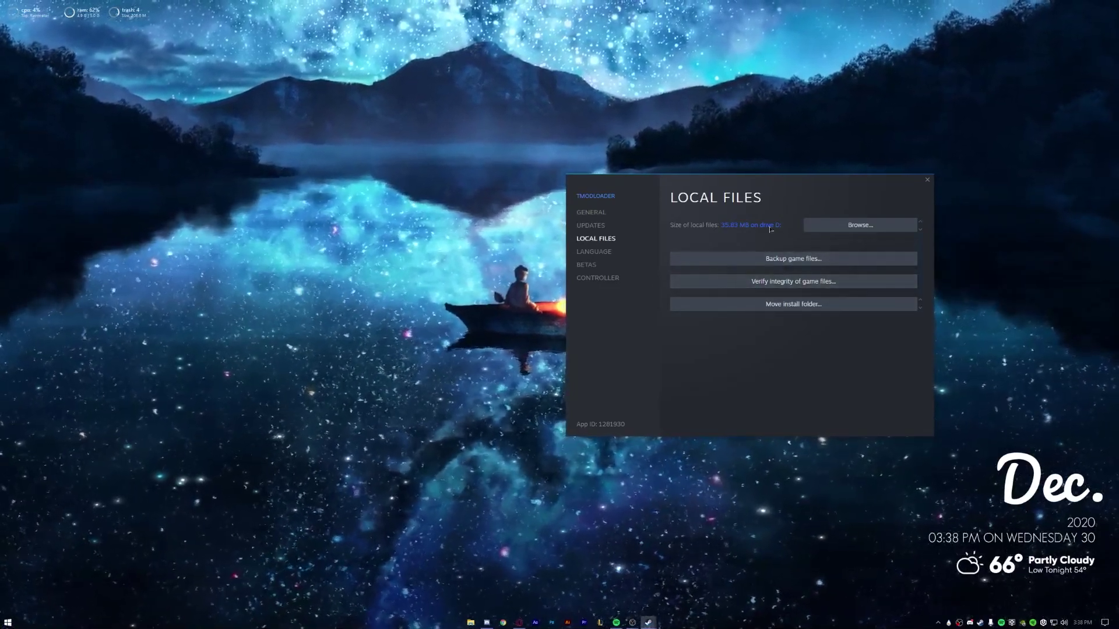
left_click_drag(771, 229, 789, 256)
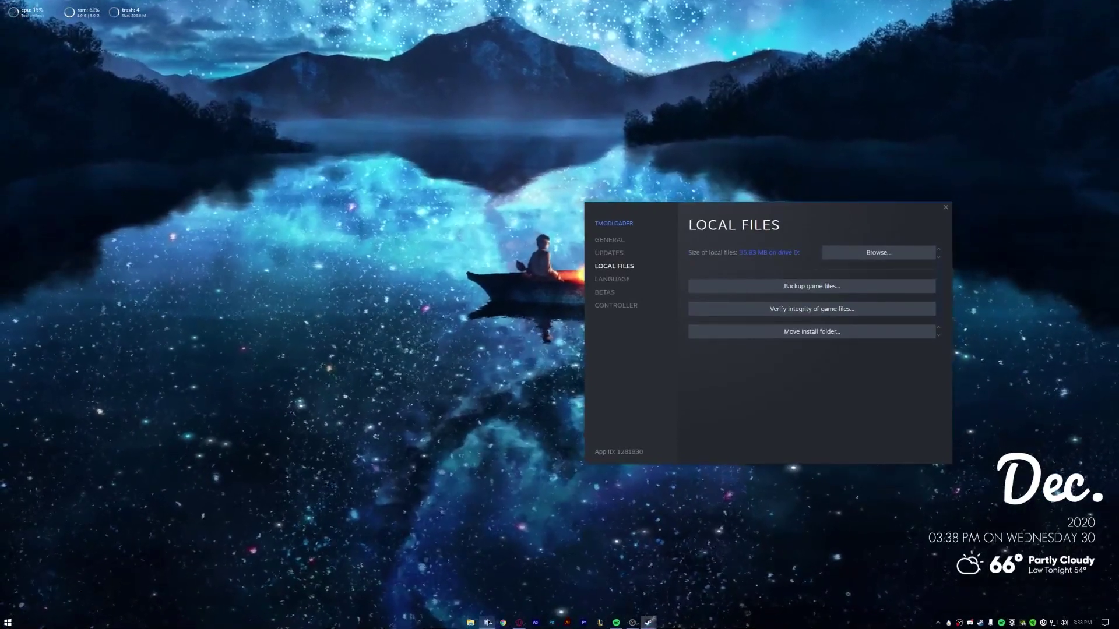
Step: In Discord's #tmod-64-installation channel, follow the tModLoader 64 bit files link to GitHub
left_click(487, 623)
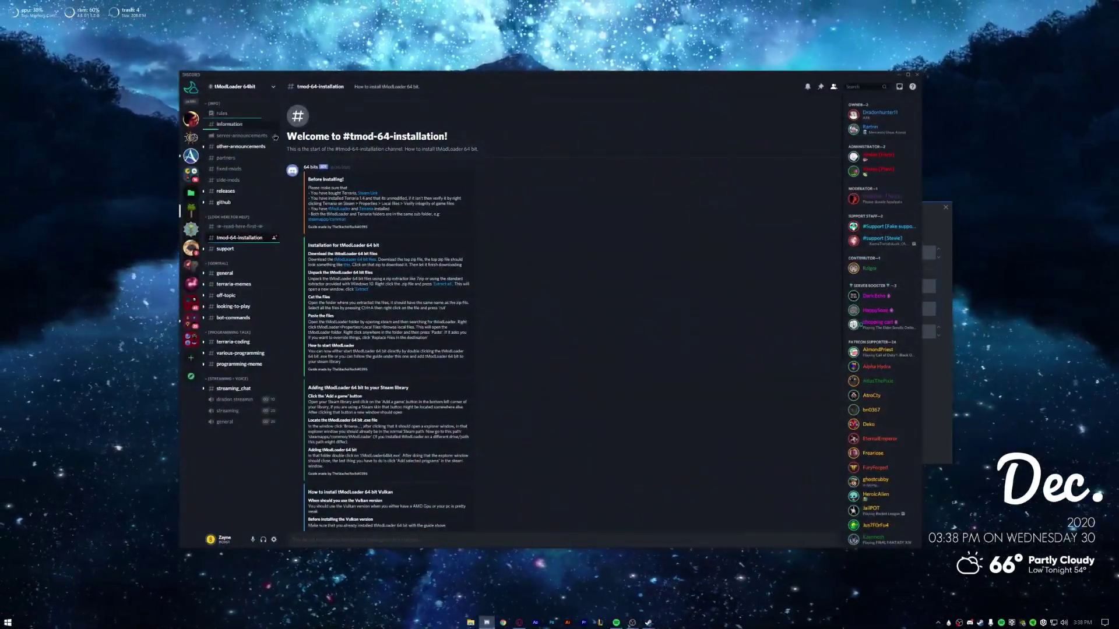
left_click(227, 116)
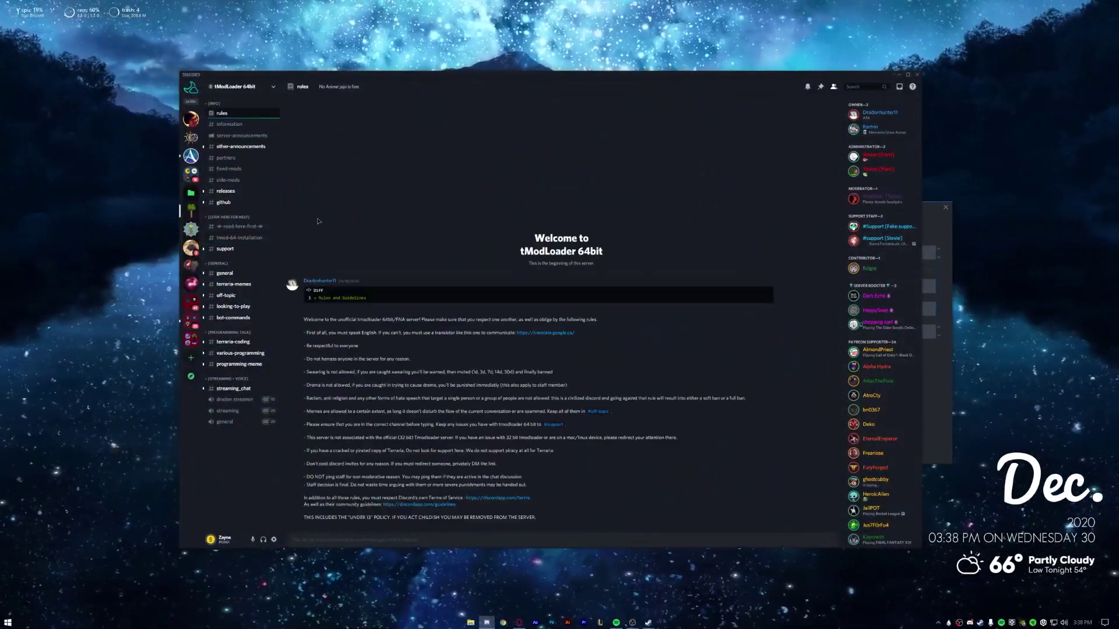
left_click(239, 238)
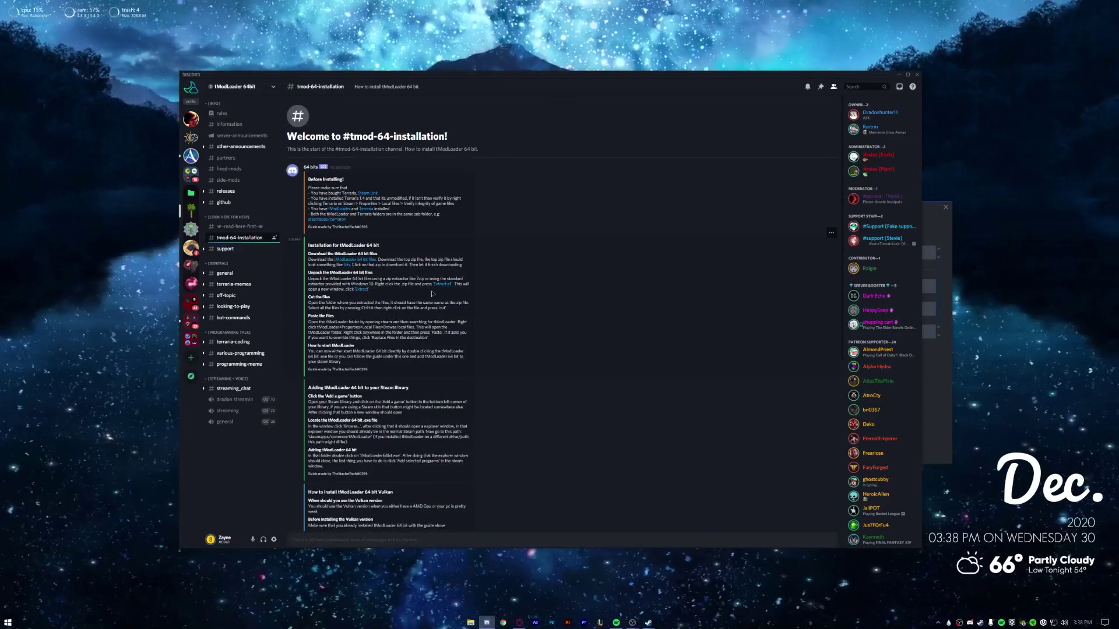
scroll(432, 294, "down", 5)
scroll(403, 263, "up", 5)
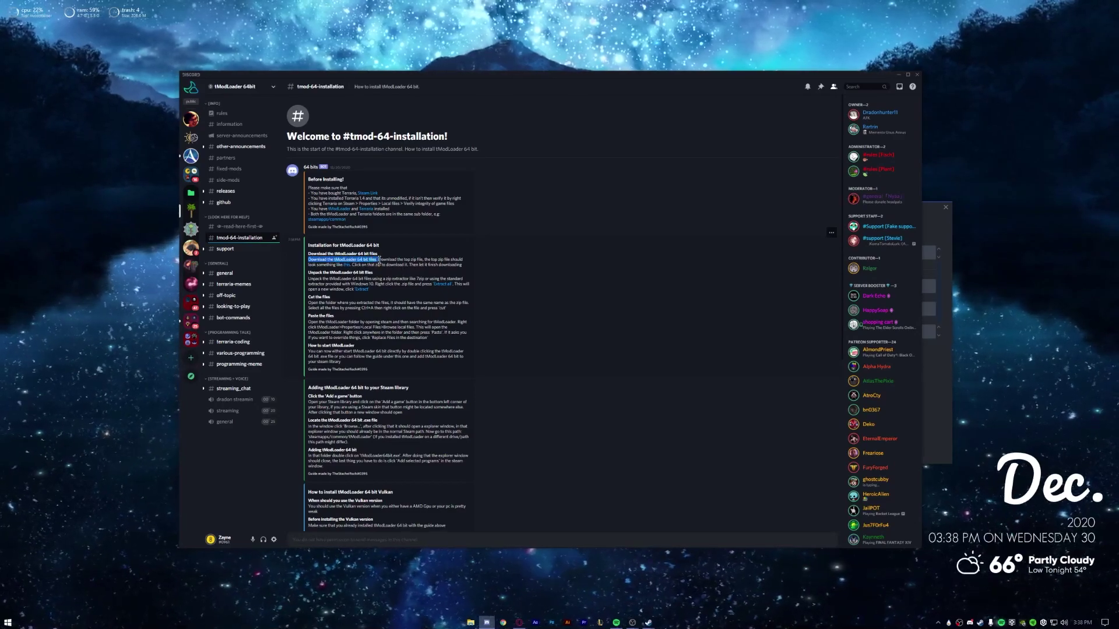
left_click(378, 261)
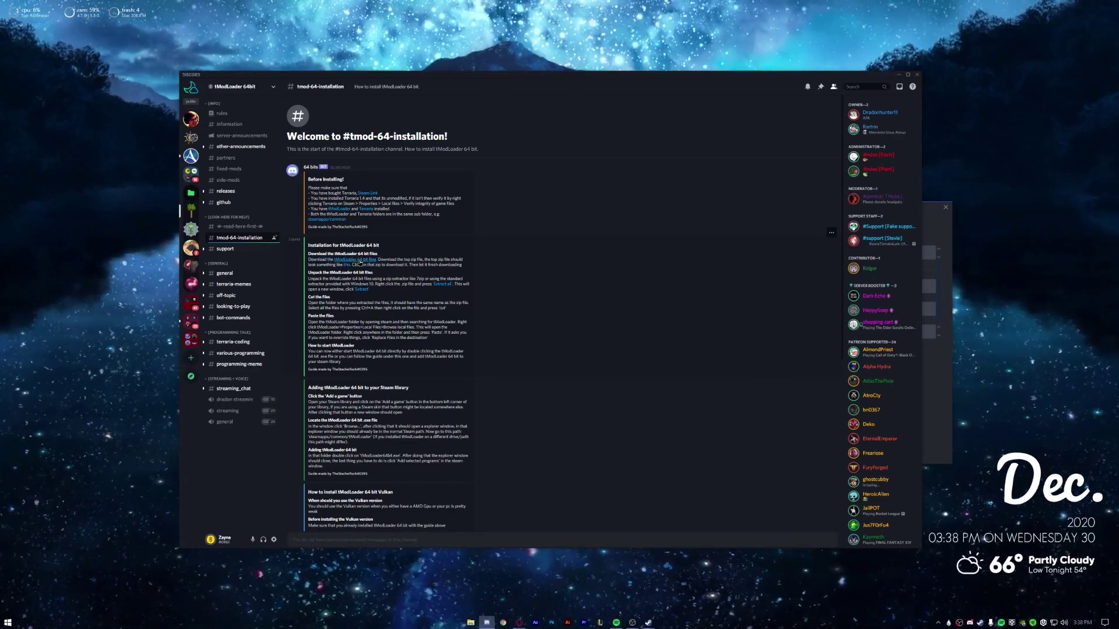
left_click(359, 262)
left_click(585, 332)
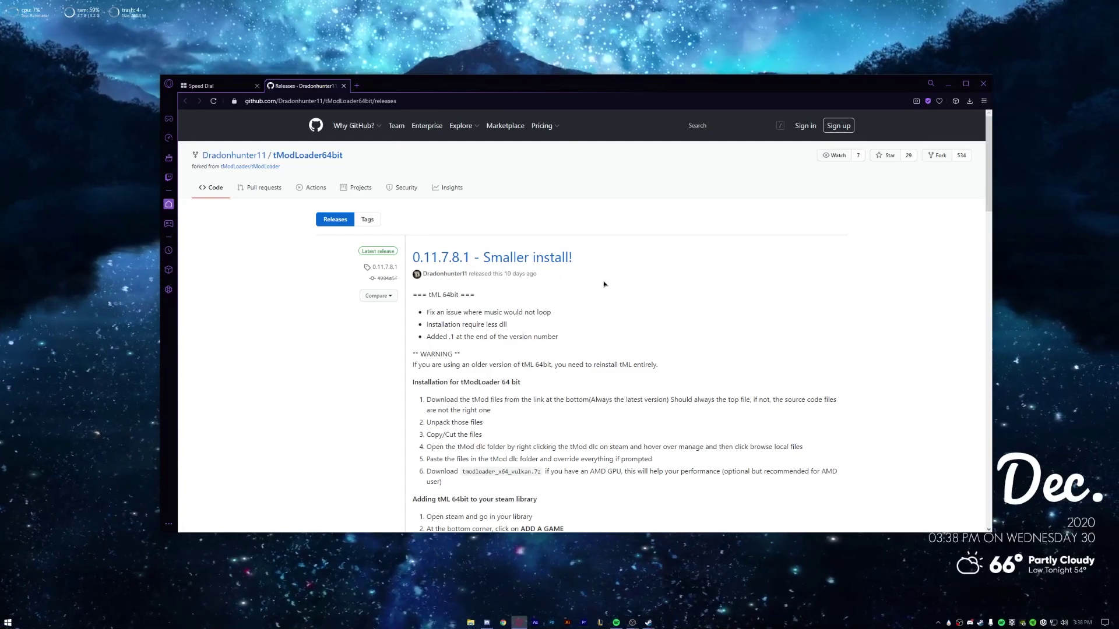
Step: Download tModLoader64bit.zip from the release's Assets list on GitHub
scroll(545, 262, "down", 1)
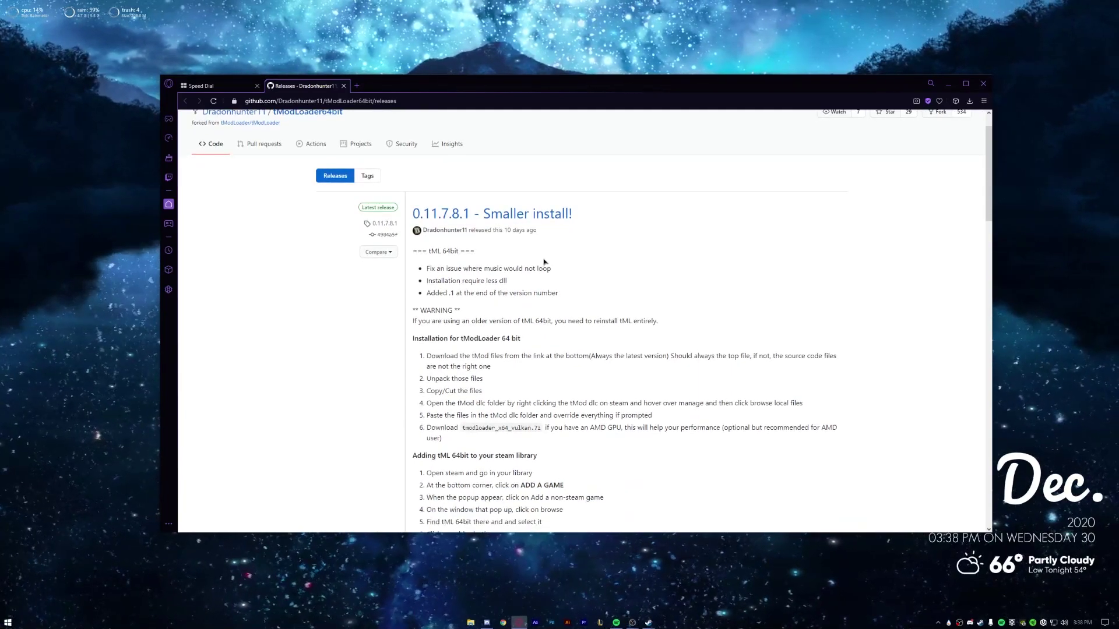
scroll(572, 273, "down", 5)
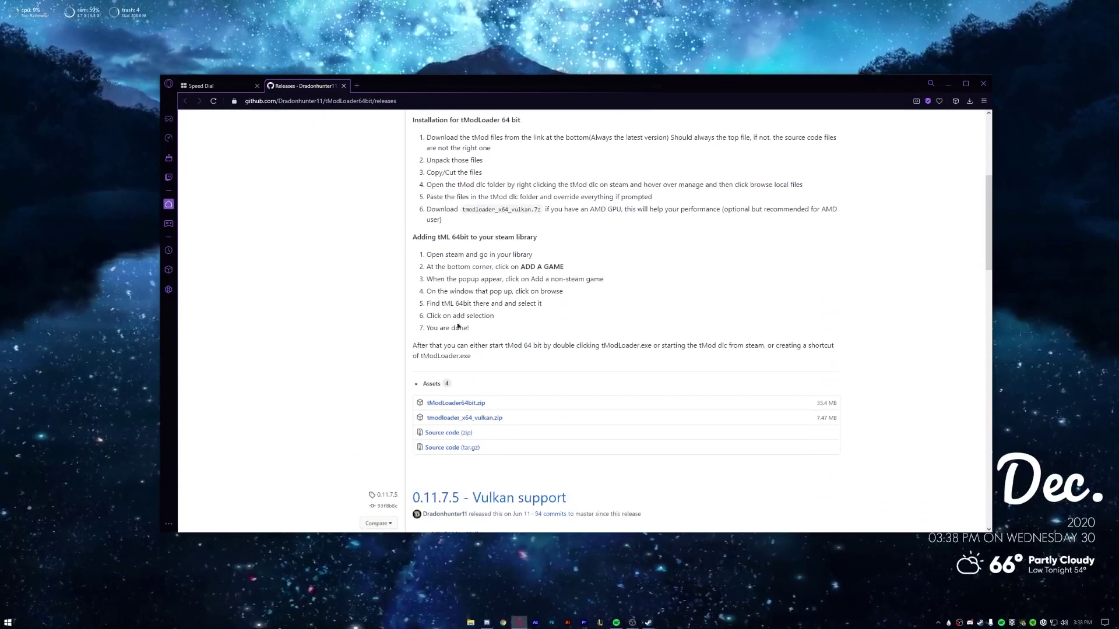
left_click(426, 343)
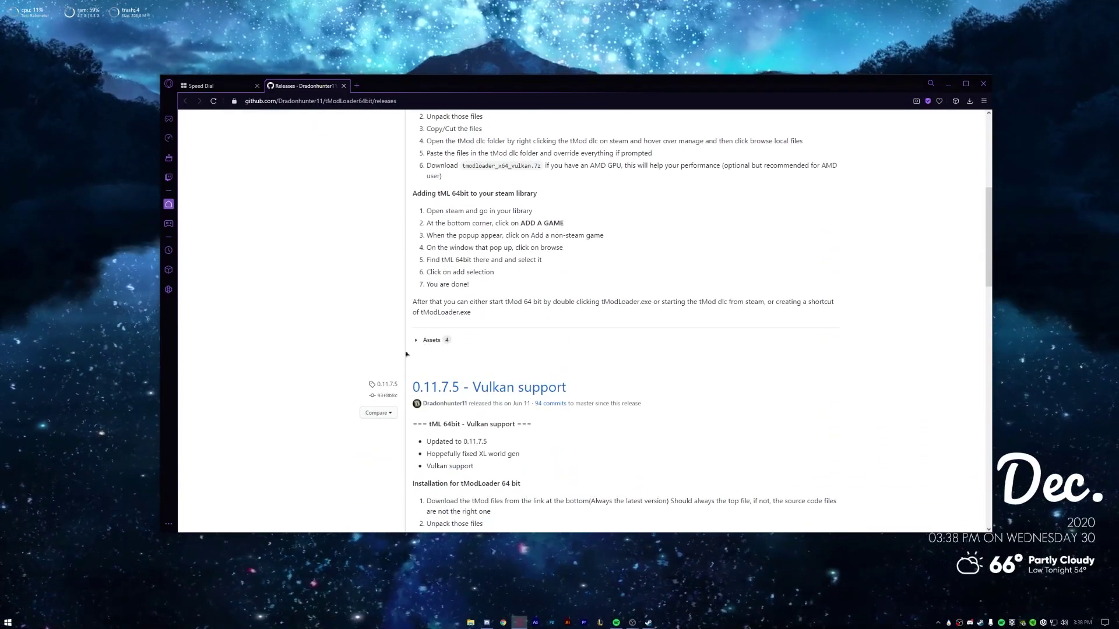
left_click(425, 340)
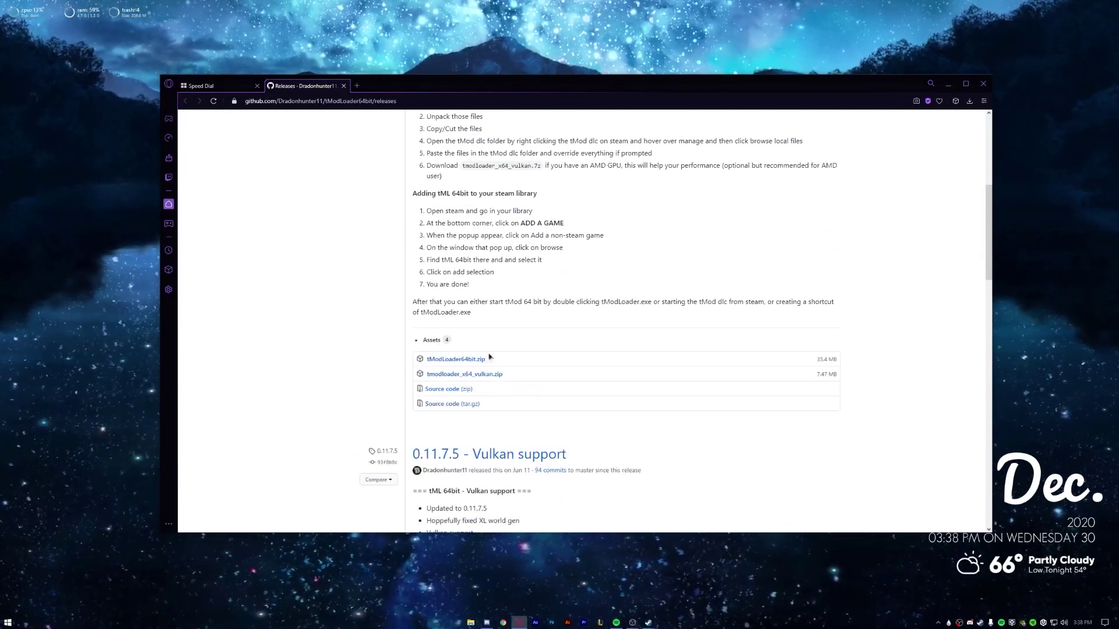
scroll(470, 360, "down", 1)
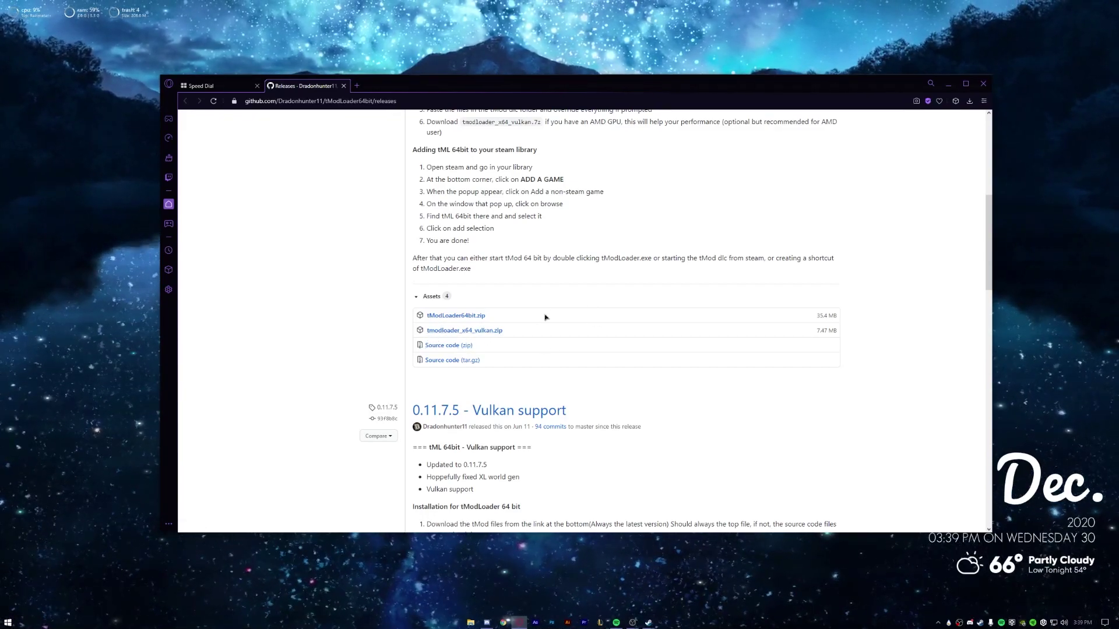
left_click_drag(520, 332, 425, 330)
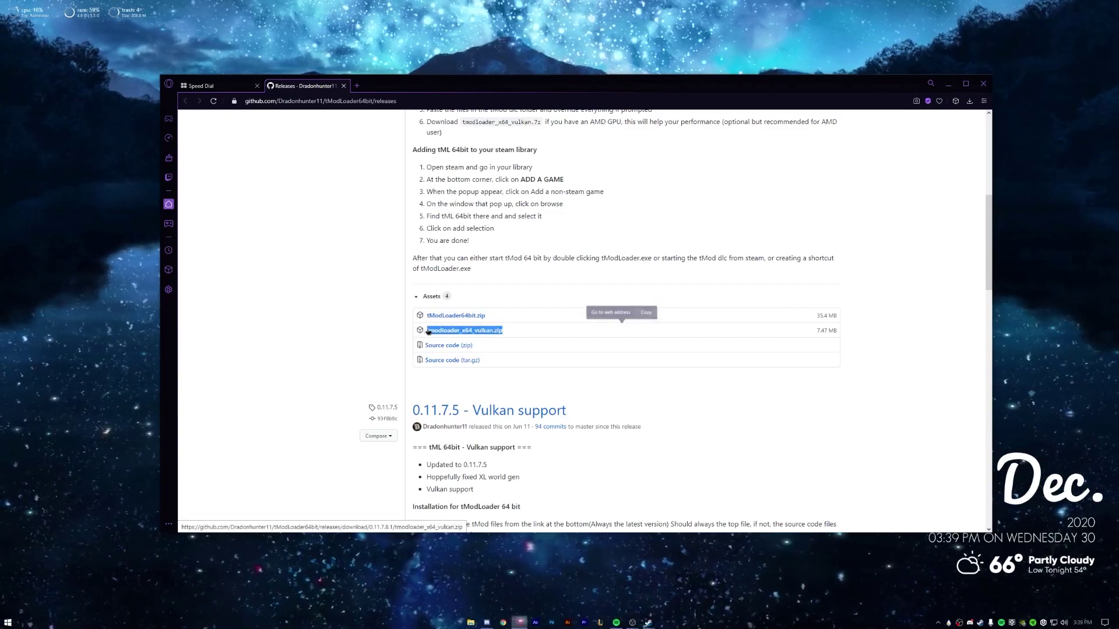
left_click(521, 330)
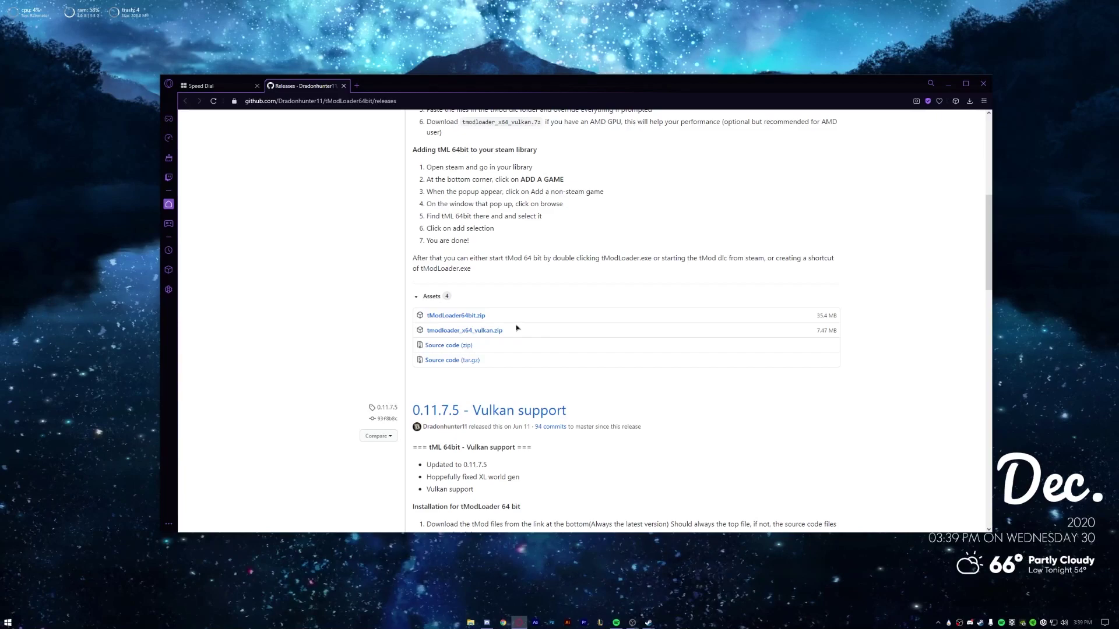
left_click_drag(490, 319, 423, 316)
left_click(492, 317)
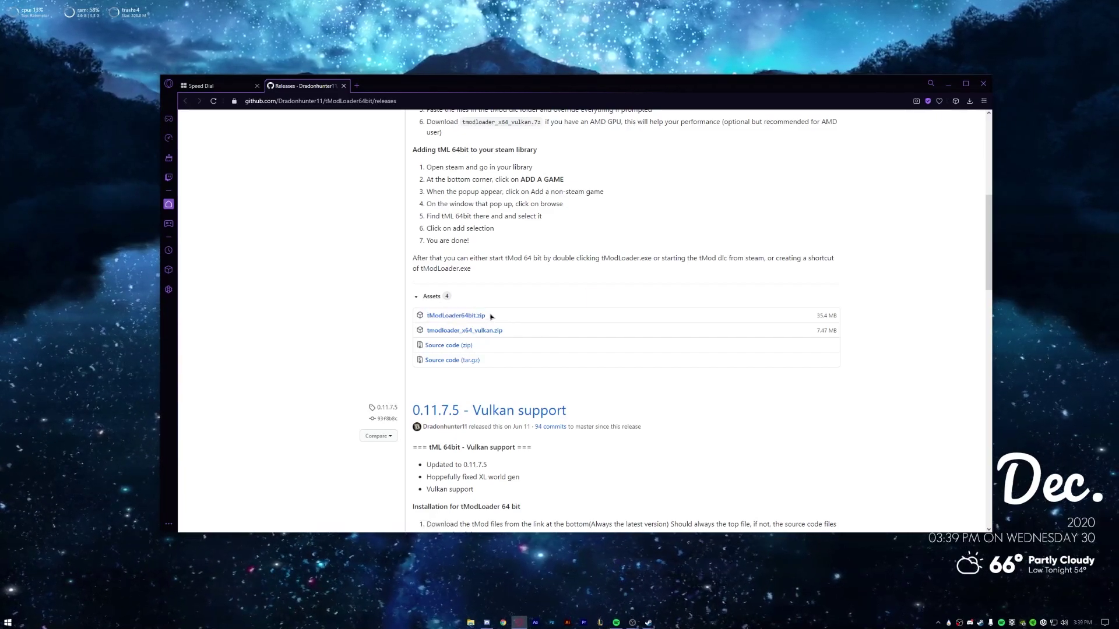
left_click_drag(487, 316, 441, 314)
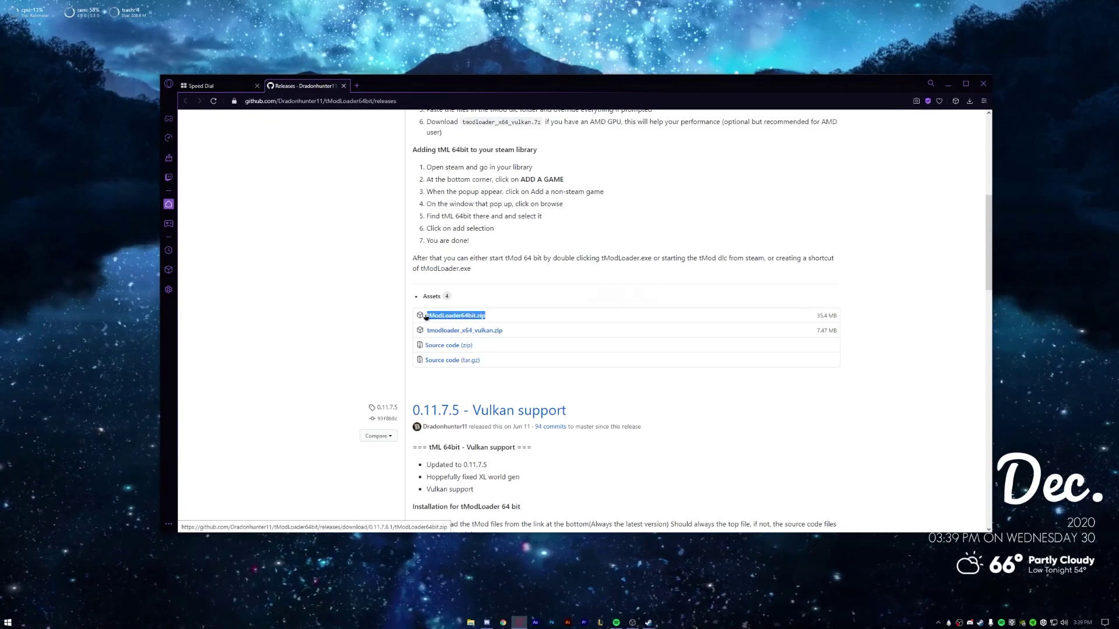
left_click(457, 317)
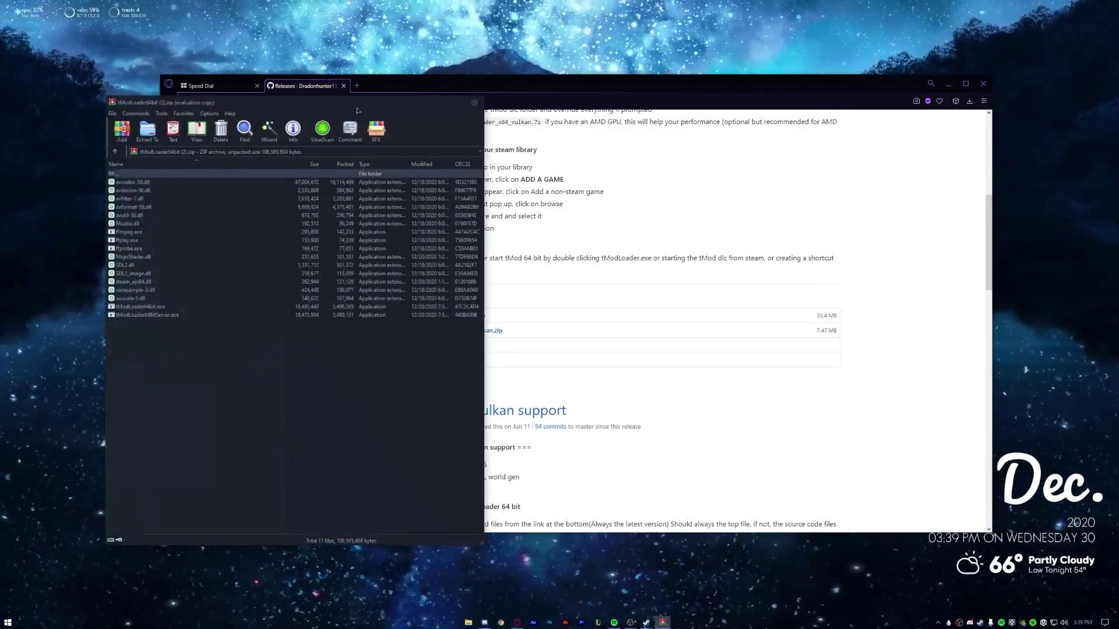
Step: Open the downloaded archive and the tModLoader game folder via Local Files Browse
left_click(961, 81)
left_click(948, 83)
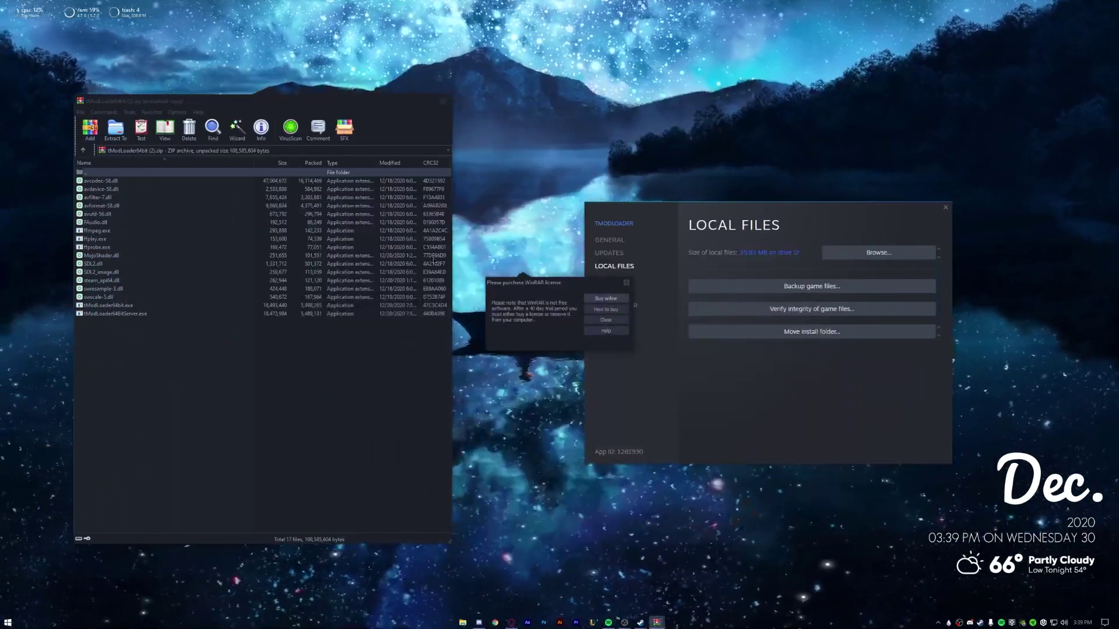
left_click_drag(797, 228, 772, 232)
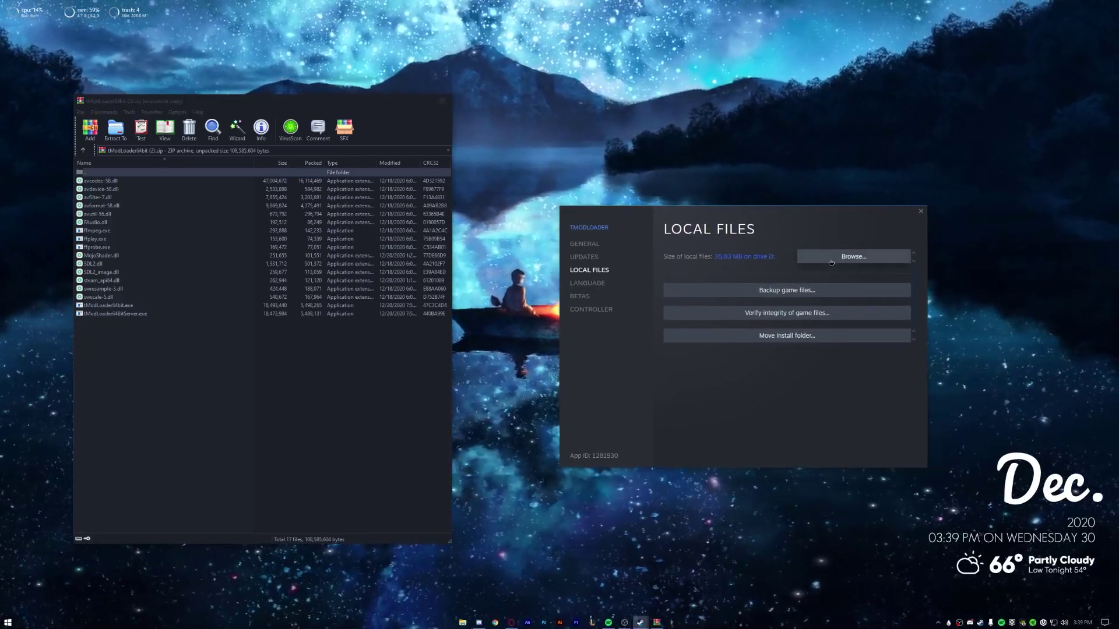
left_click(853, 257)
left_click(920, 211)
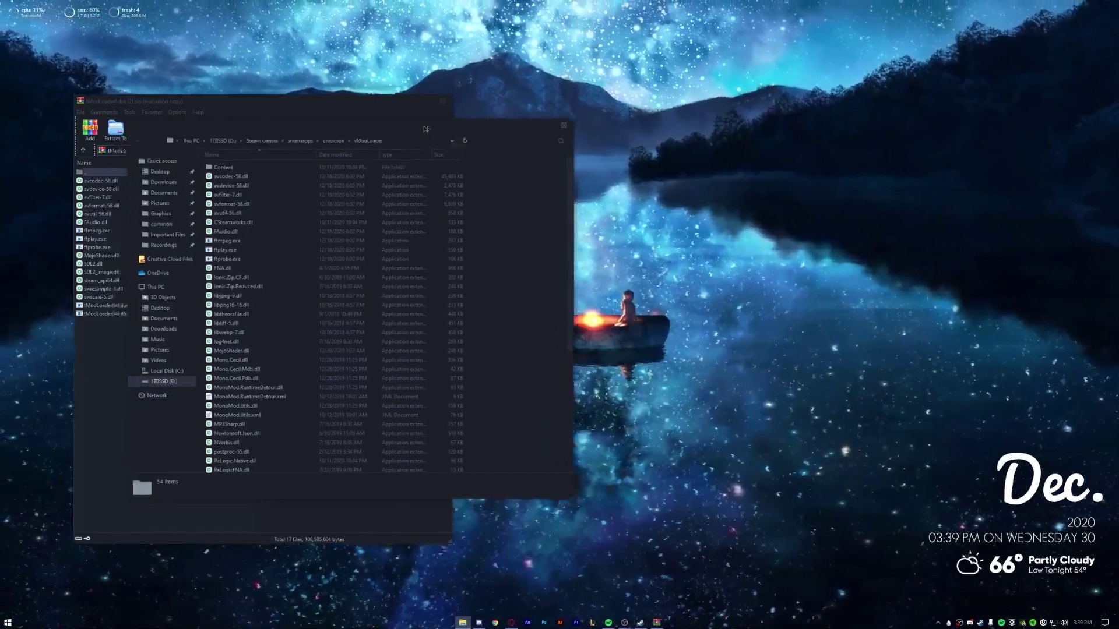
left_click_drag(350, 125, 717, 143)
Step: Drag all 17 archive files into the tModLoader folder, replacing the existing copies
left_click_drag(260, 332, 834, 245)
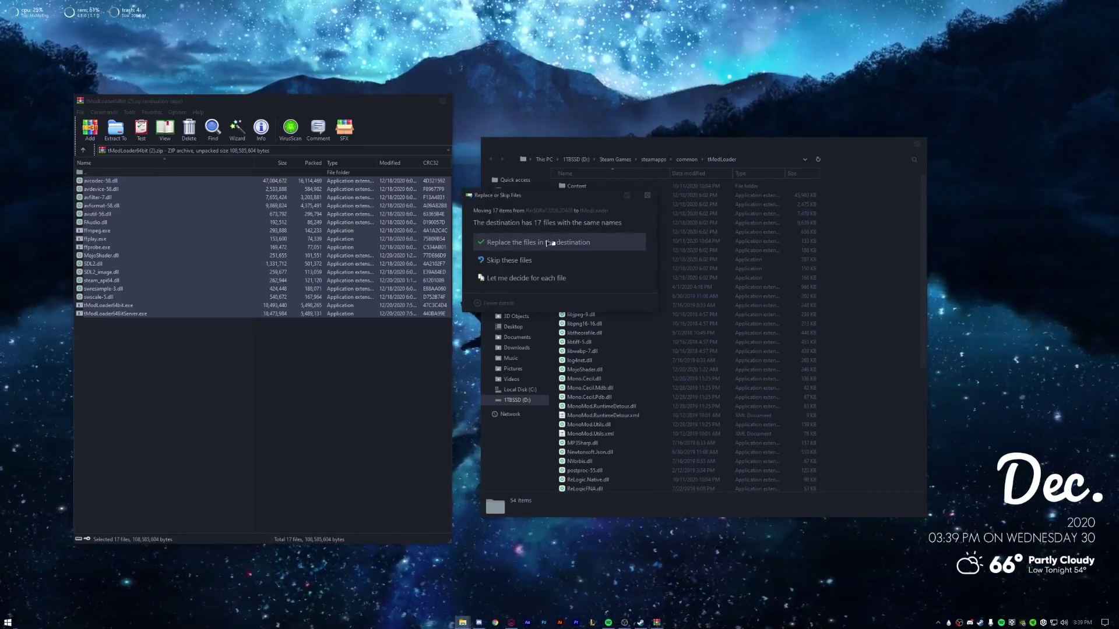
left_click(549, 243)
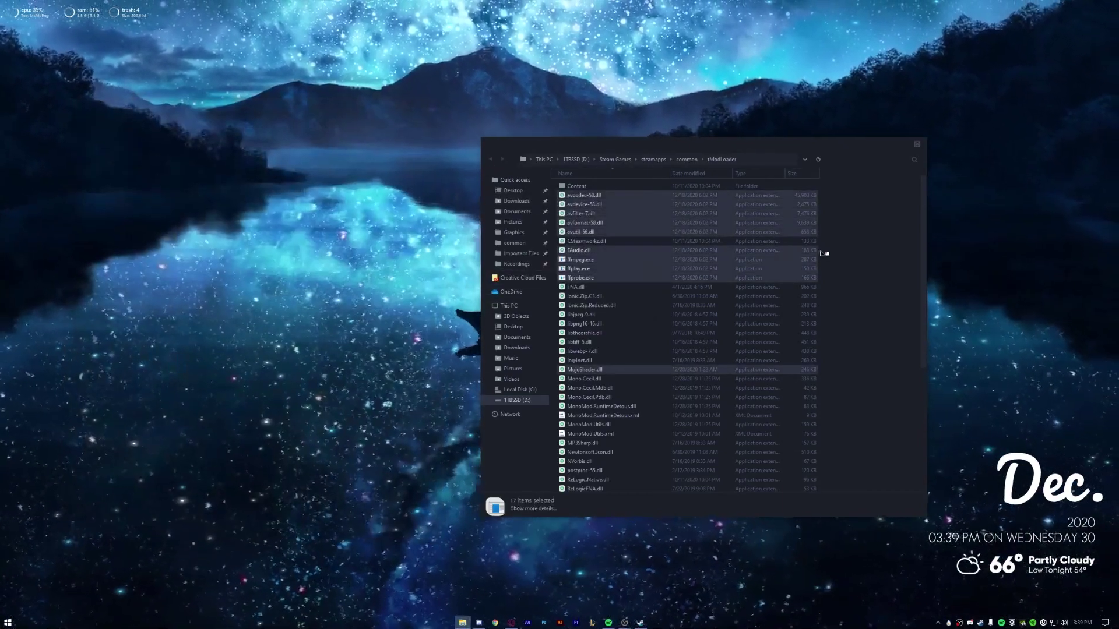
left_click(824, 253)
scroll(758, 250, "down", 7)
left_click_drag(655, 145, 567, 132)
right_click(515, 437)
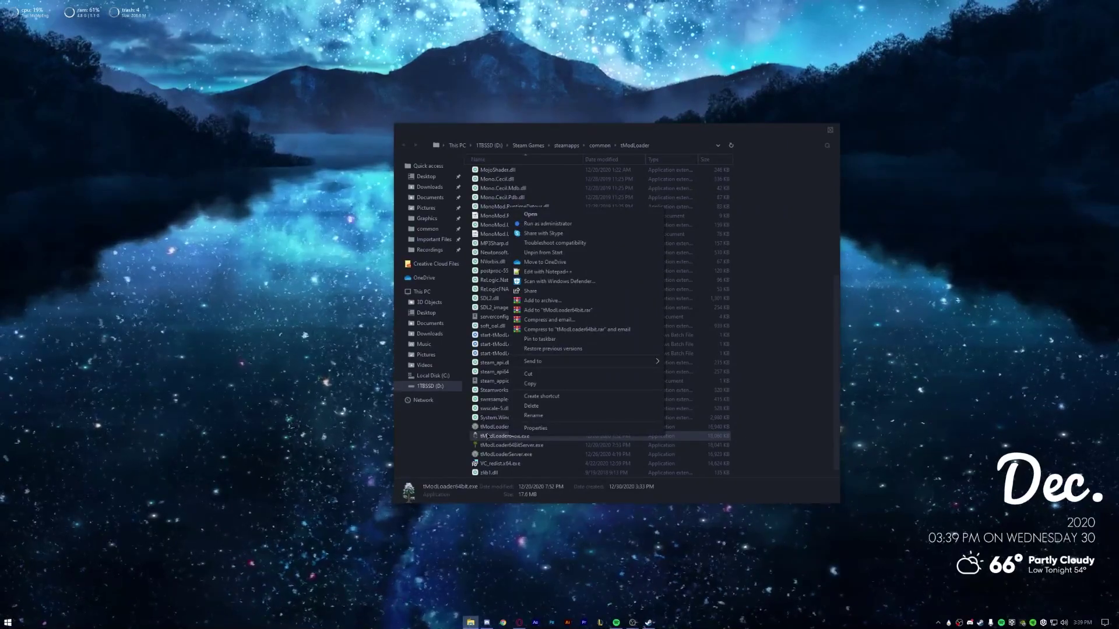
left_click(753, 284)
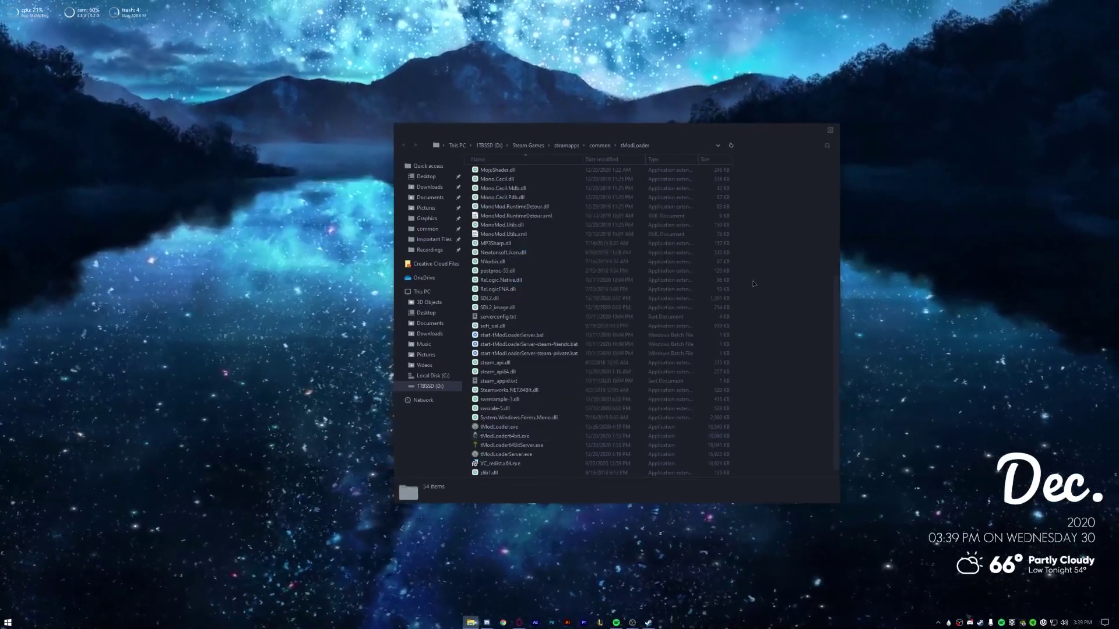
key("super")
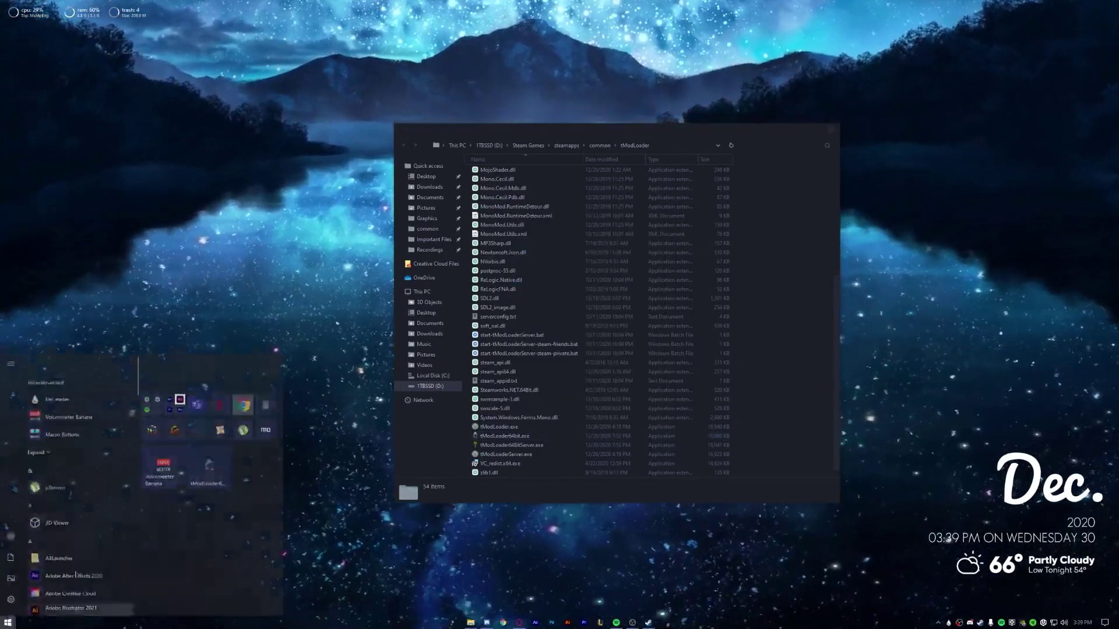
key("super")
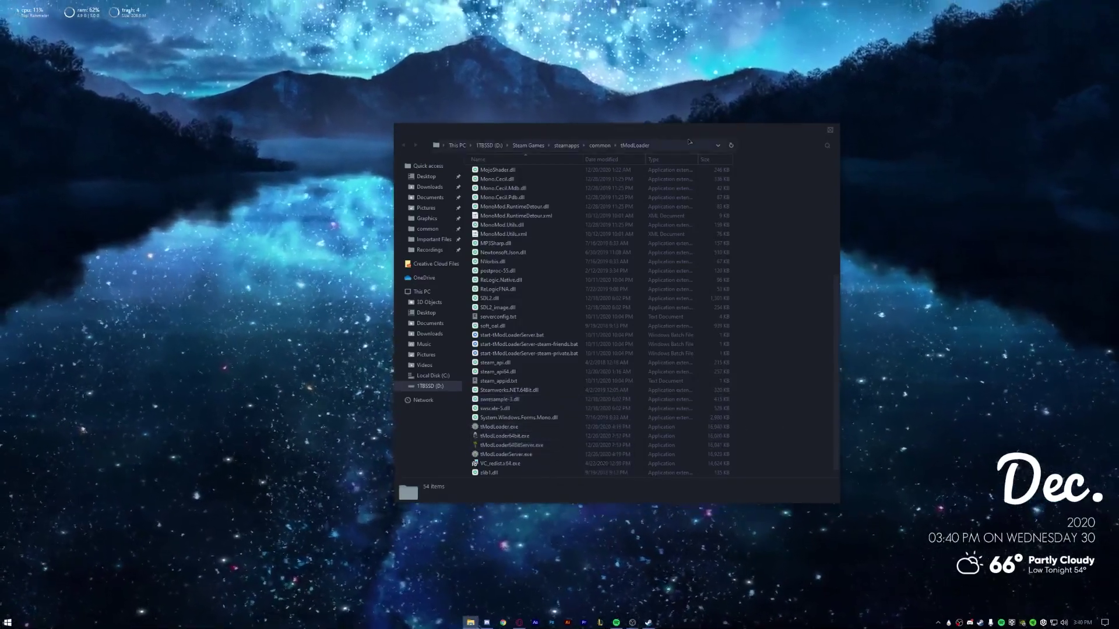
left_click_drag(689, 141, 380, 132)
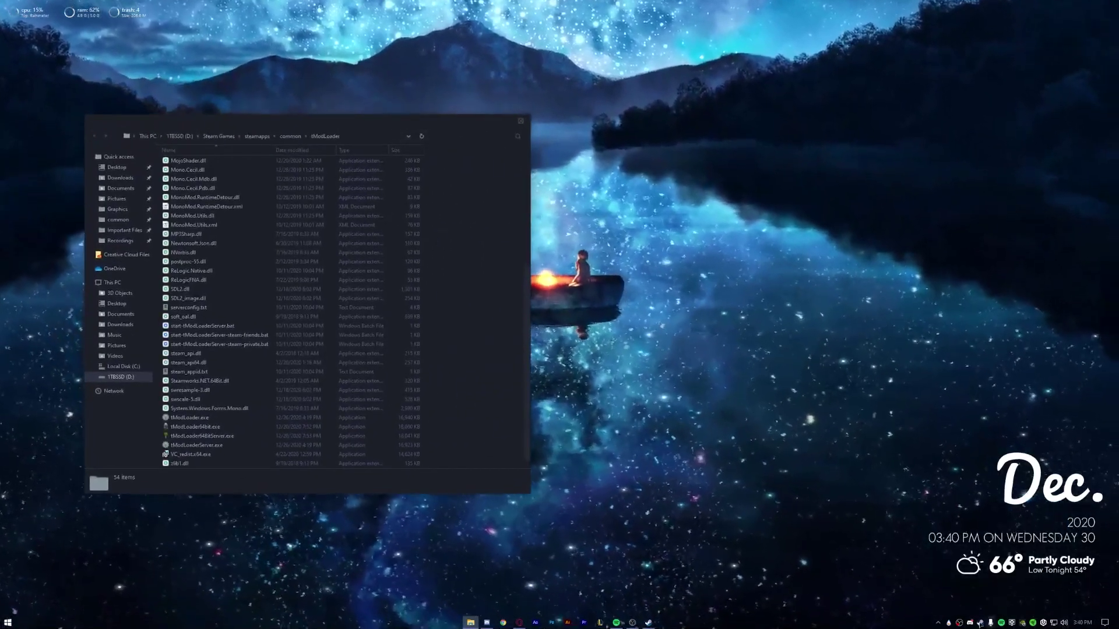
Step: Show Steam's tModLoader library page beside the game folder with the Add a Non-Steam Game option visible
right_click(979, 624)
left_click(990, 501)
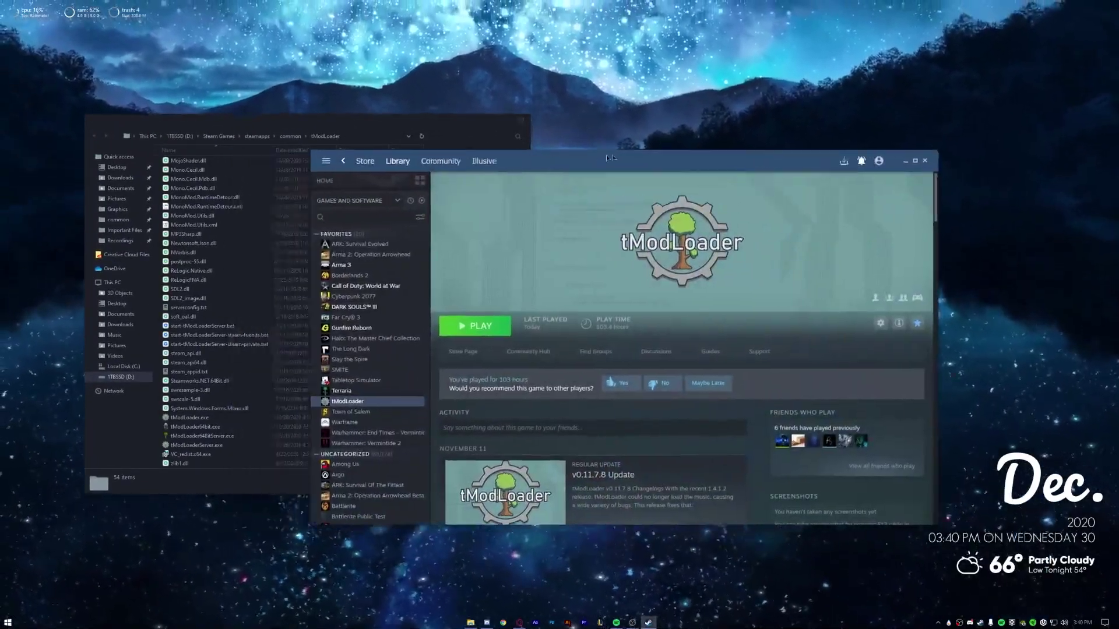
left_click_drag(609, 158, 740, 136)
left_click(457, 141)
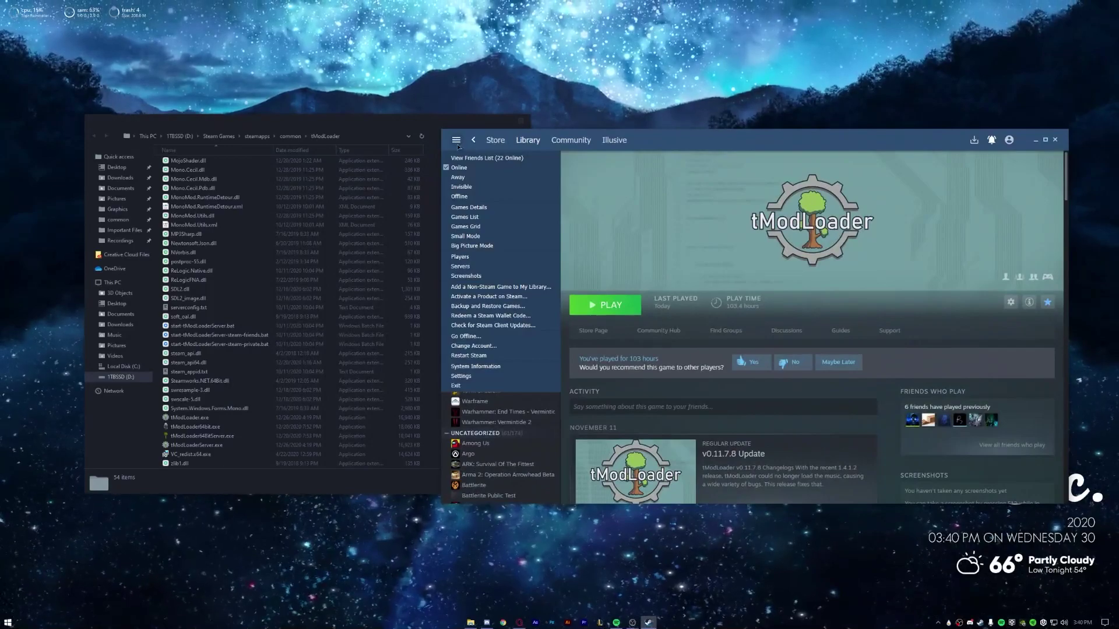
left_click(457, 142)
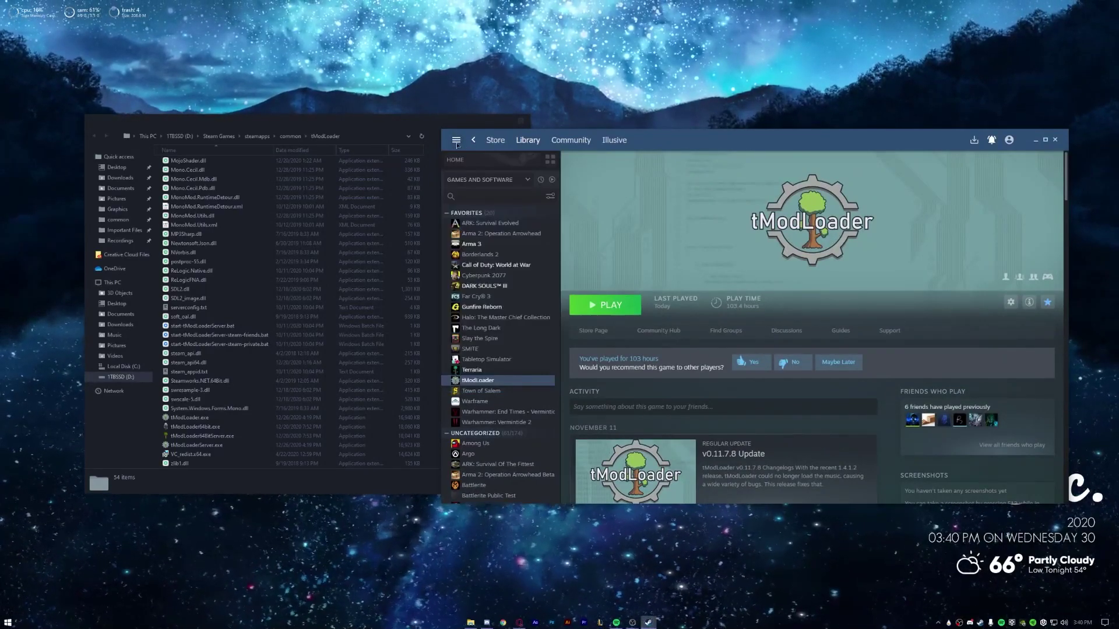
left_click(456, 143)
left_click(526, 160)
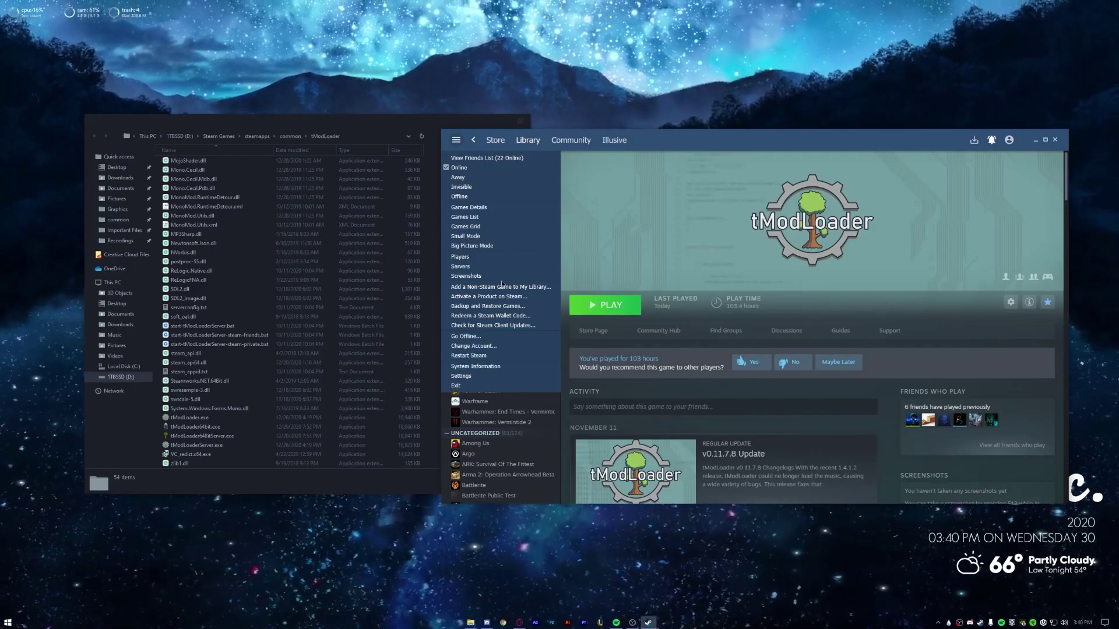
Step: In Add a Game, browse to Steam Games > steamapps > common > tModLoader and pick tModLoader64bit.exe
left_click(502, 286)
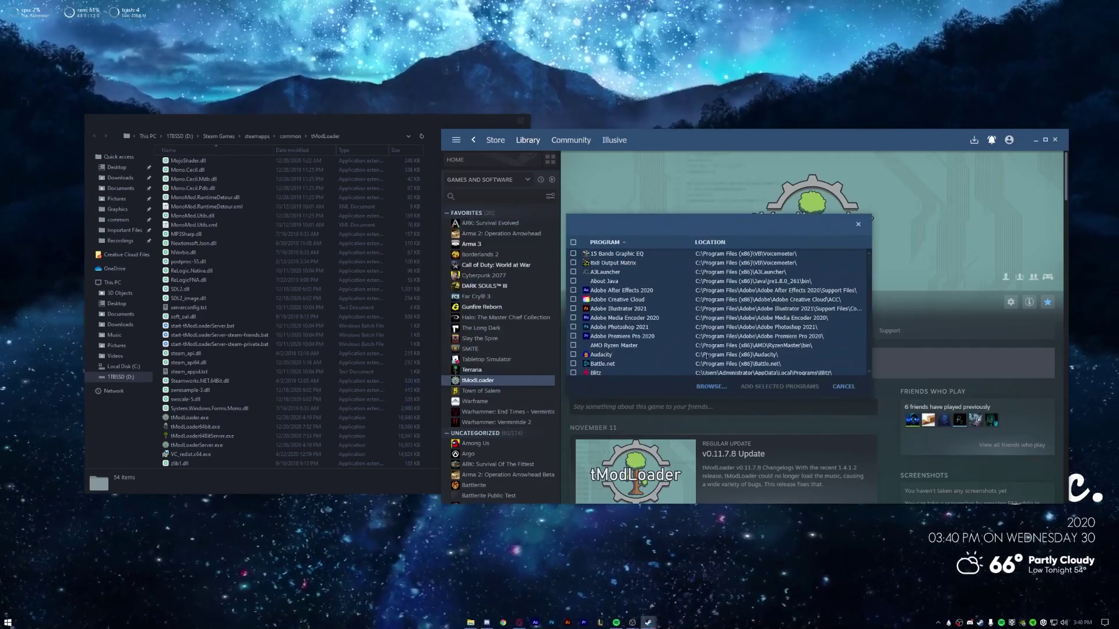
left_click(711, 387)
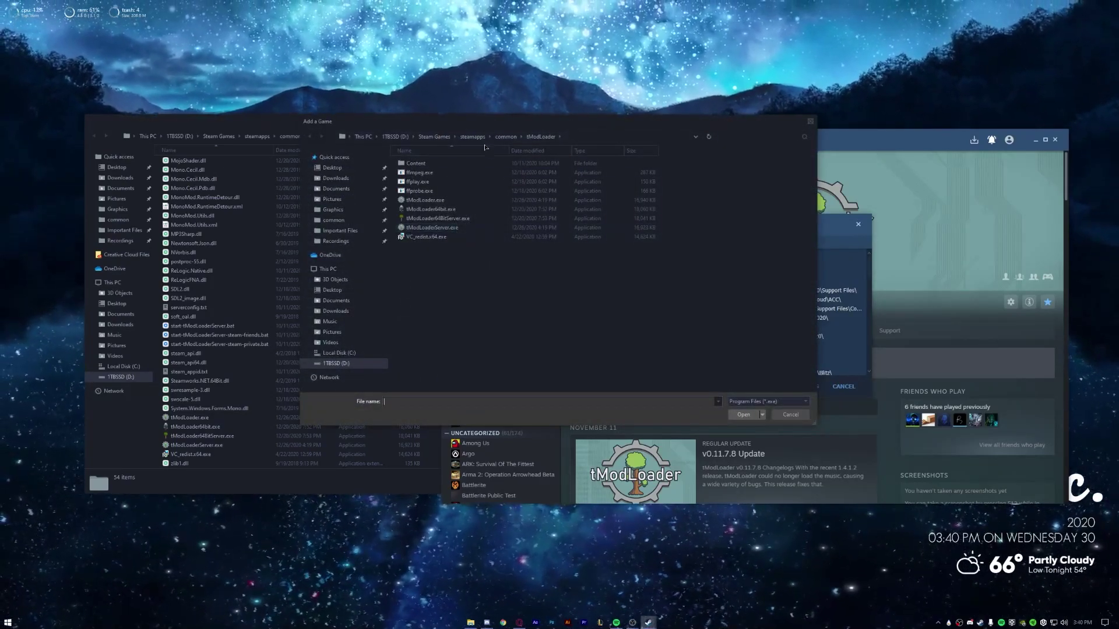
left_click(505, 137)
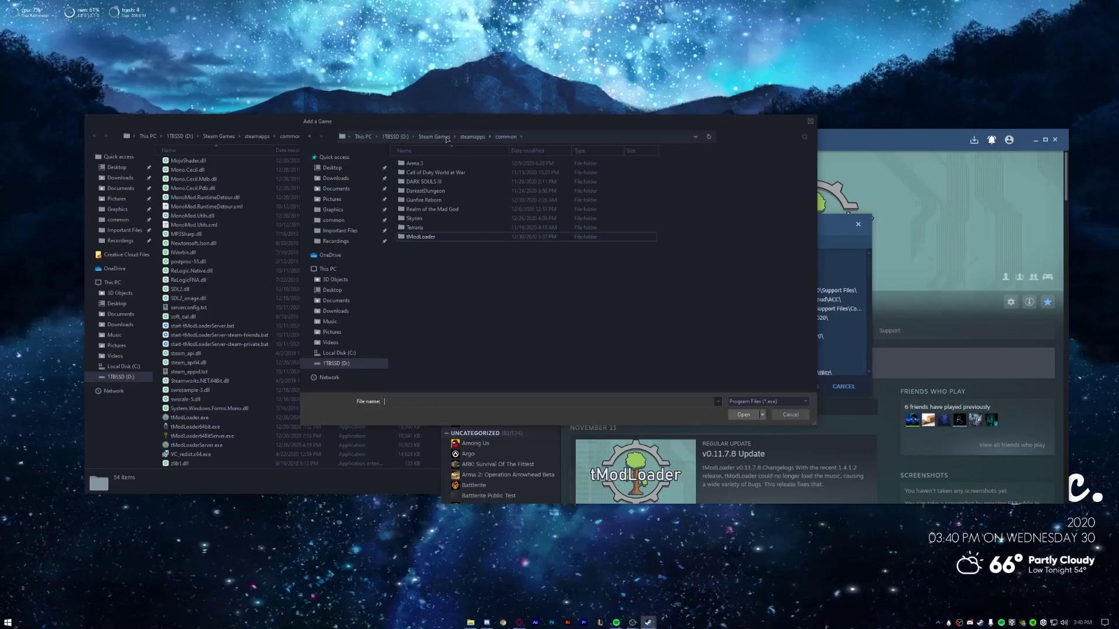
left_click(445, 138)
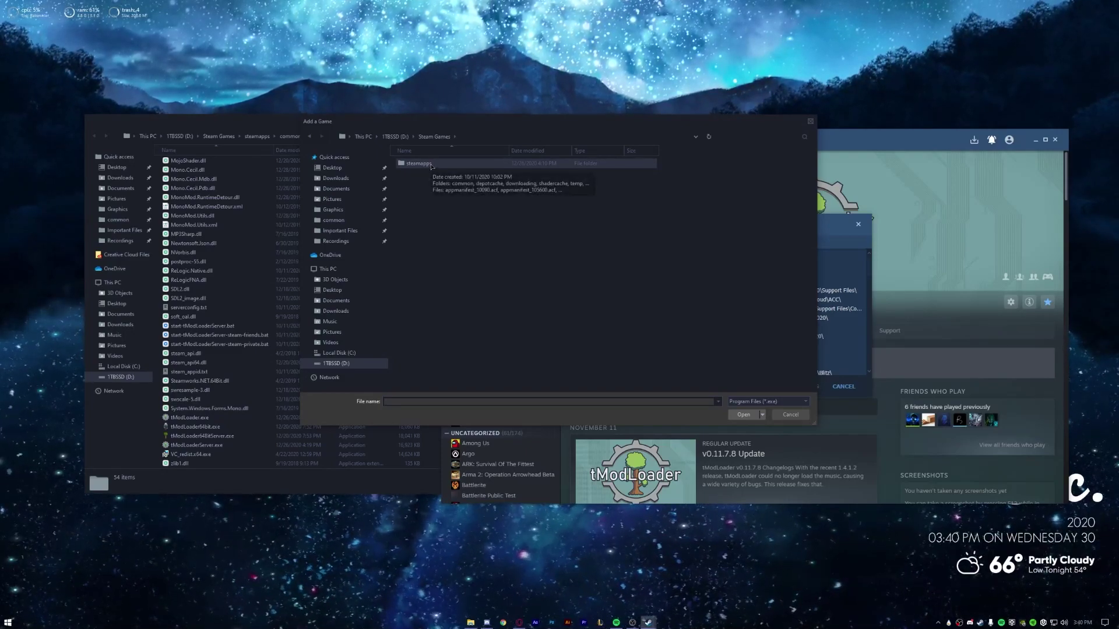
double_click(431, 164)
double_click(417, 164)
double_click(422, 182)
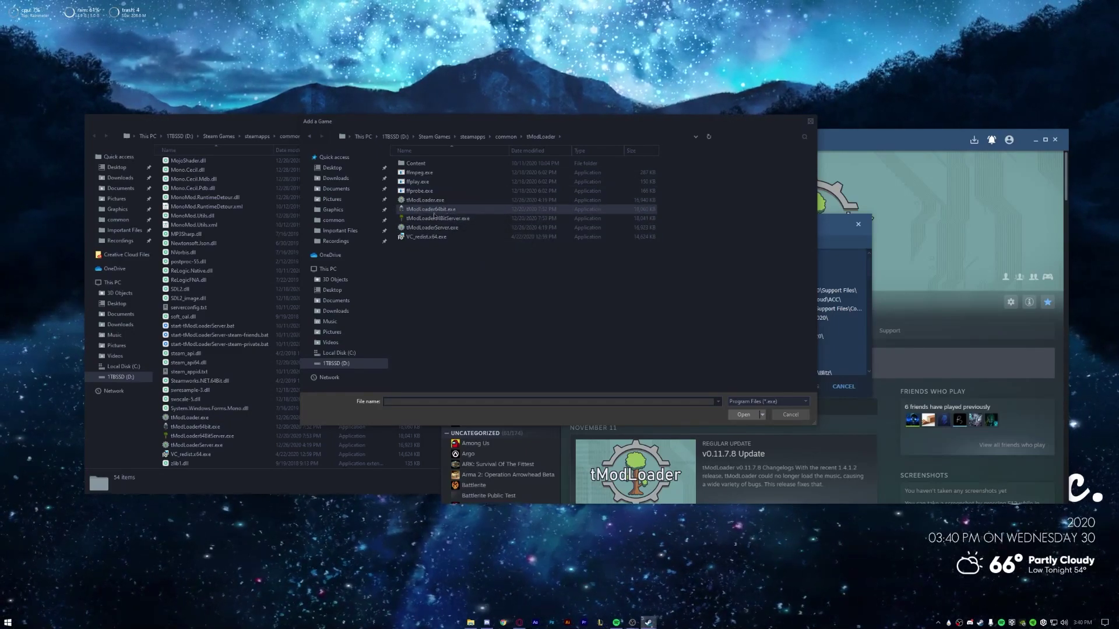
double_click(430, 209)
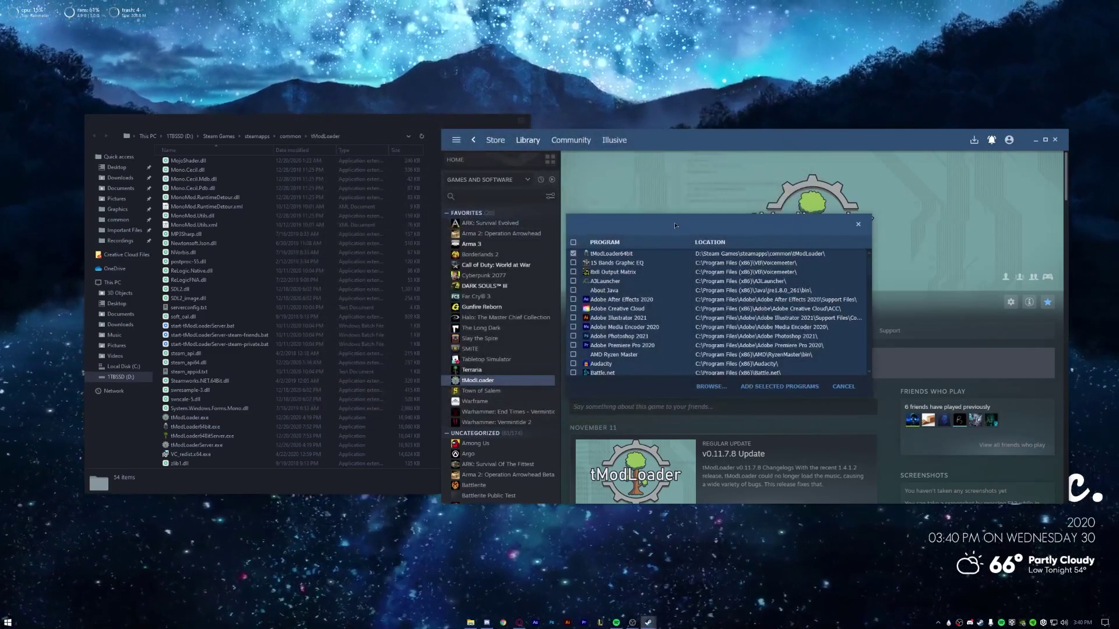
Step: Add the selected program, then remove the duplicate tModLoader64bit non-Steam game
left_click(777, 386)
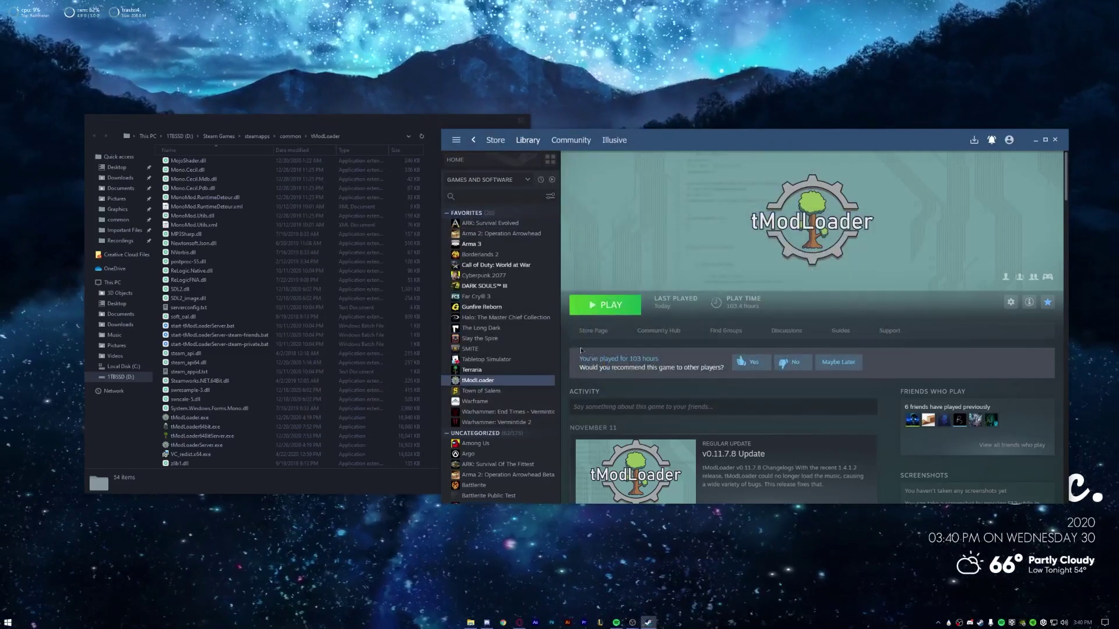
scroll(499, 460, "down", 20)
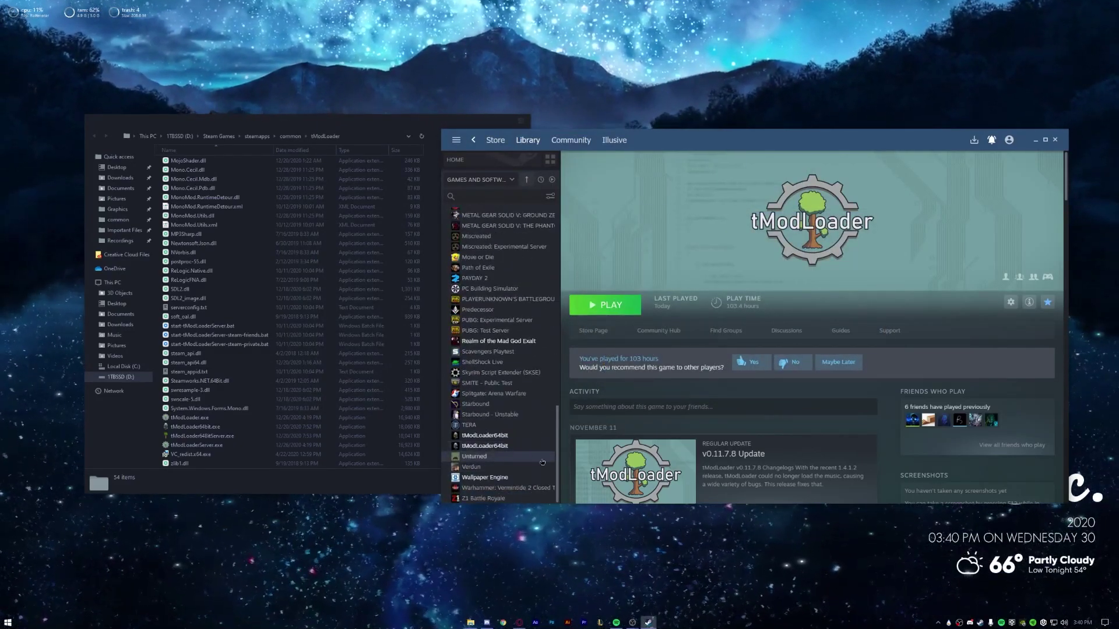
left_click(500, 446)
right_click(513, 445)
mouse_move(542, 429)
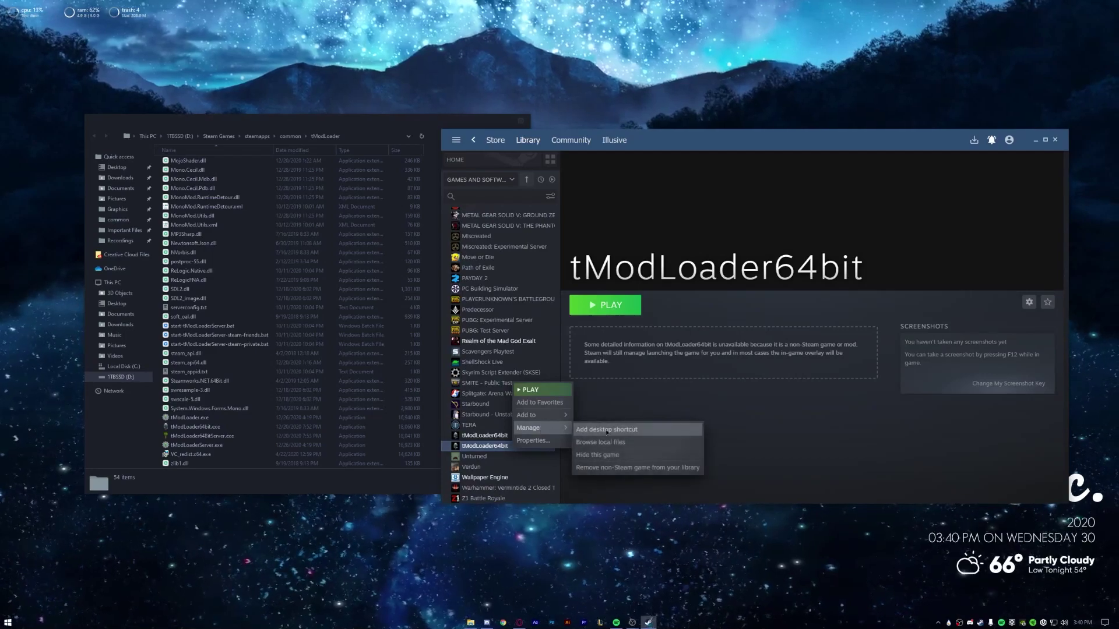
left_click(596, 466)
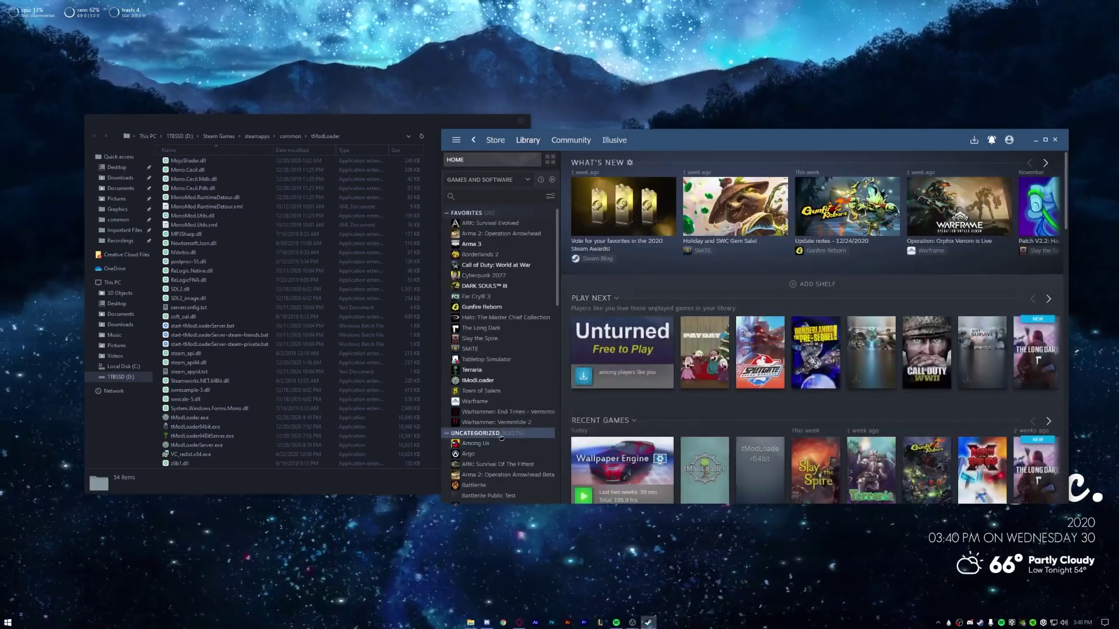
Step: Add tModLoader64bit to Favorites, collapse Uncategorized, and open its page
left_click(496, 448)
right_click(496, 448)
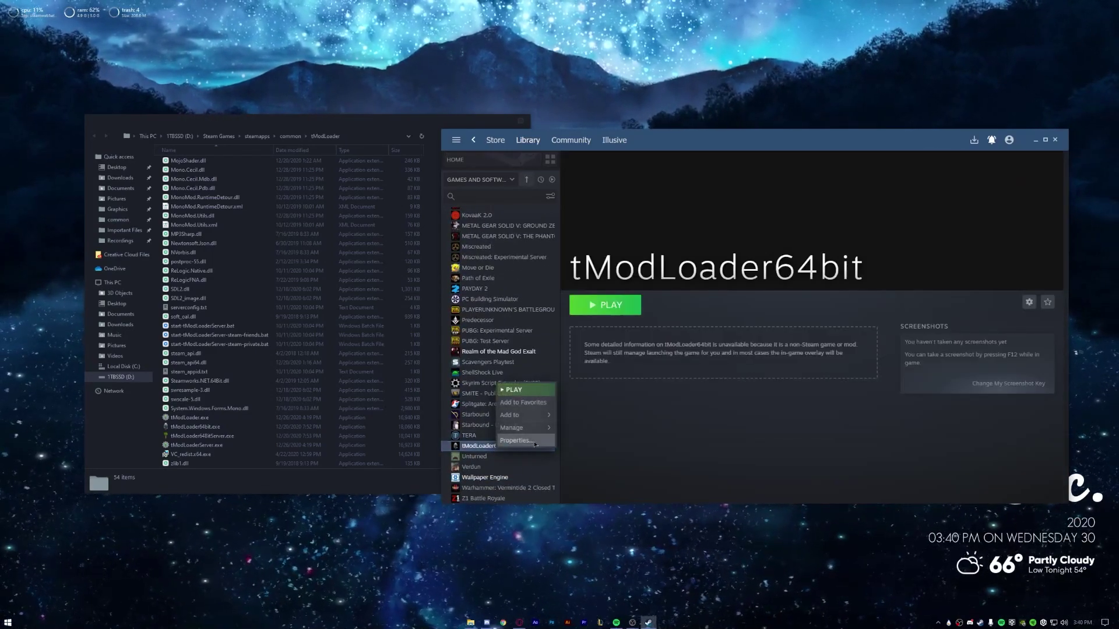
left_click(493, 402)
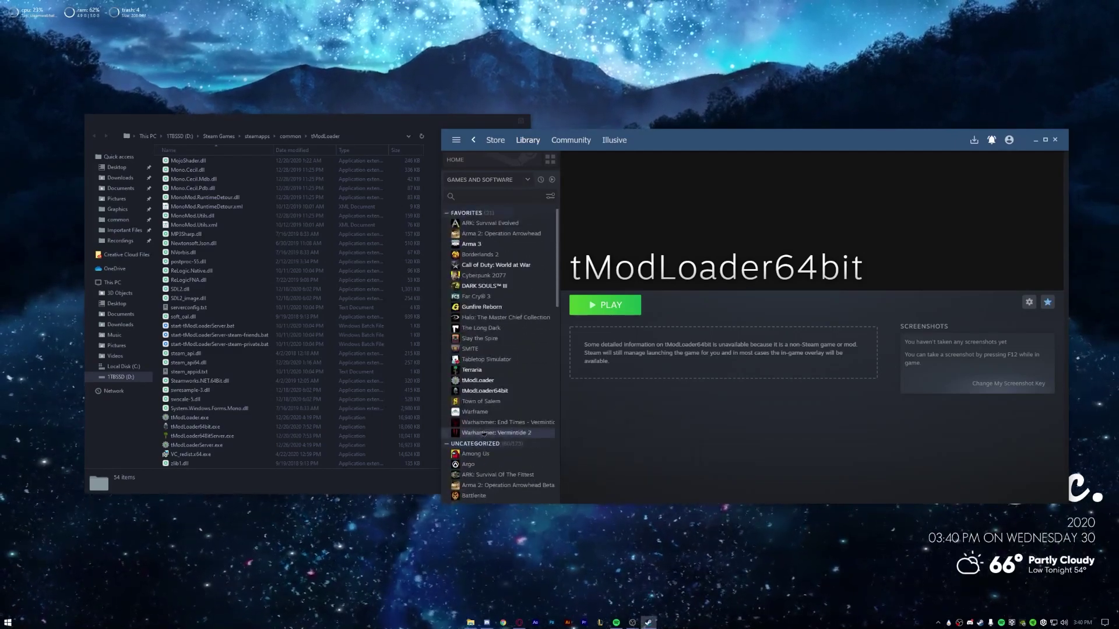
left_click(474, 444)
left_click(475, 443)
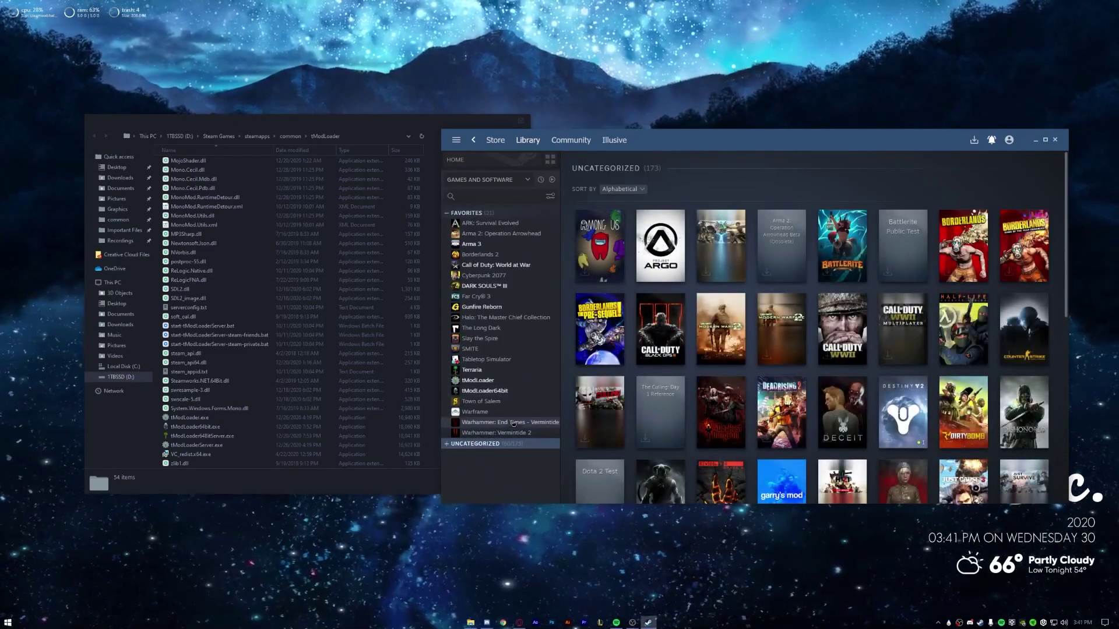
left_click(504, 392)
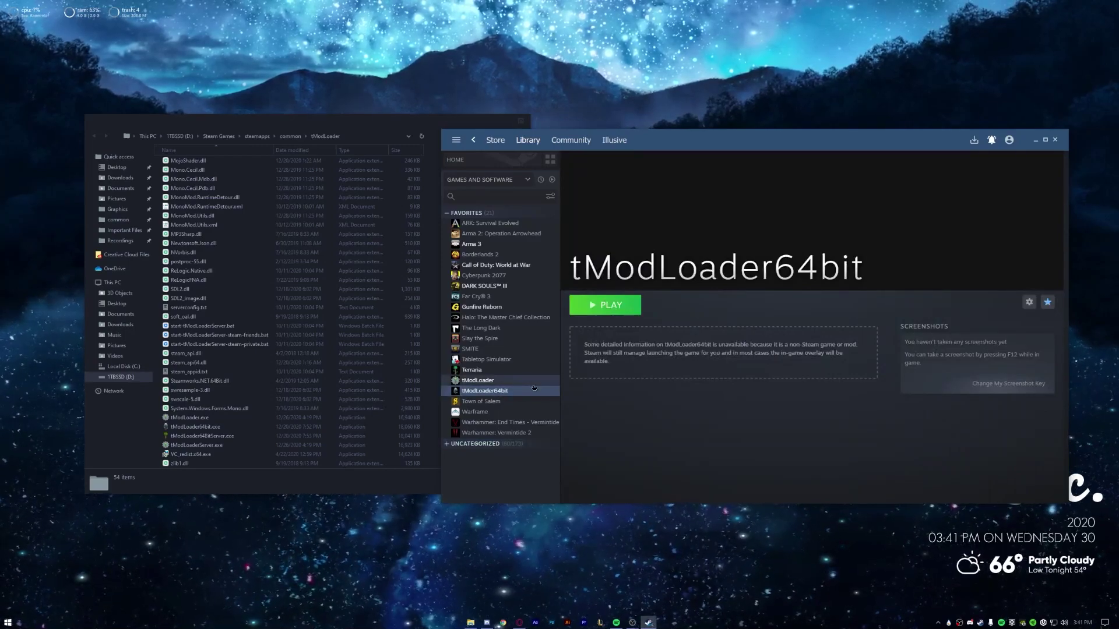
Step: Place the tModLoader folder window left of Steam's tModLoader64bit page and narrow it
left_click(507, 123)
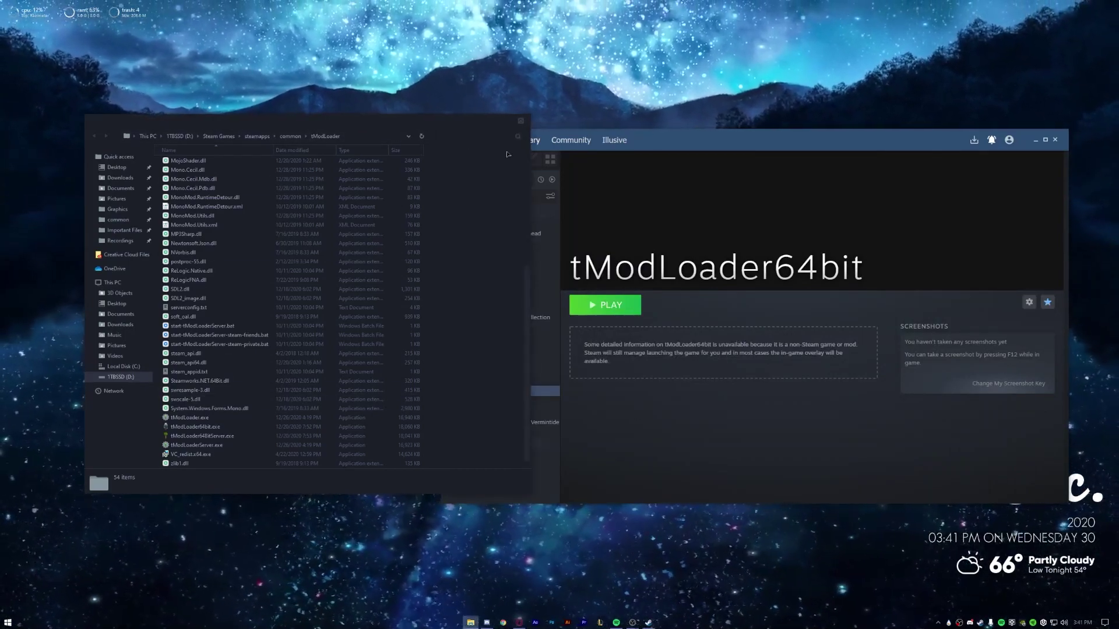
left_click_drag(418, 123, 396, 142)
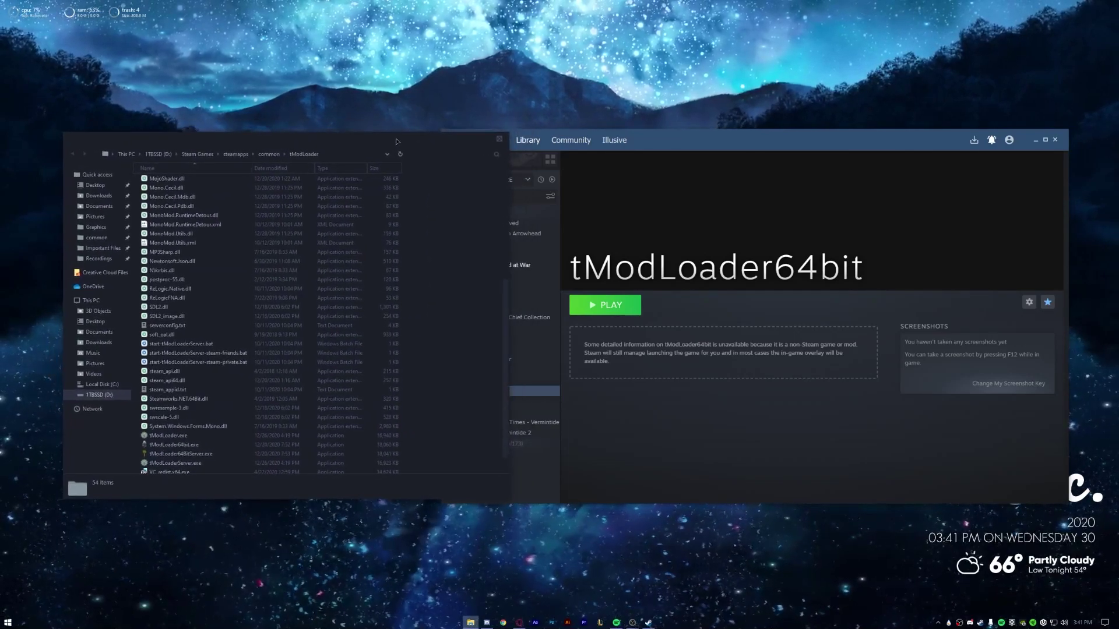
left_click_drag(676, 142, 736, 140)
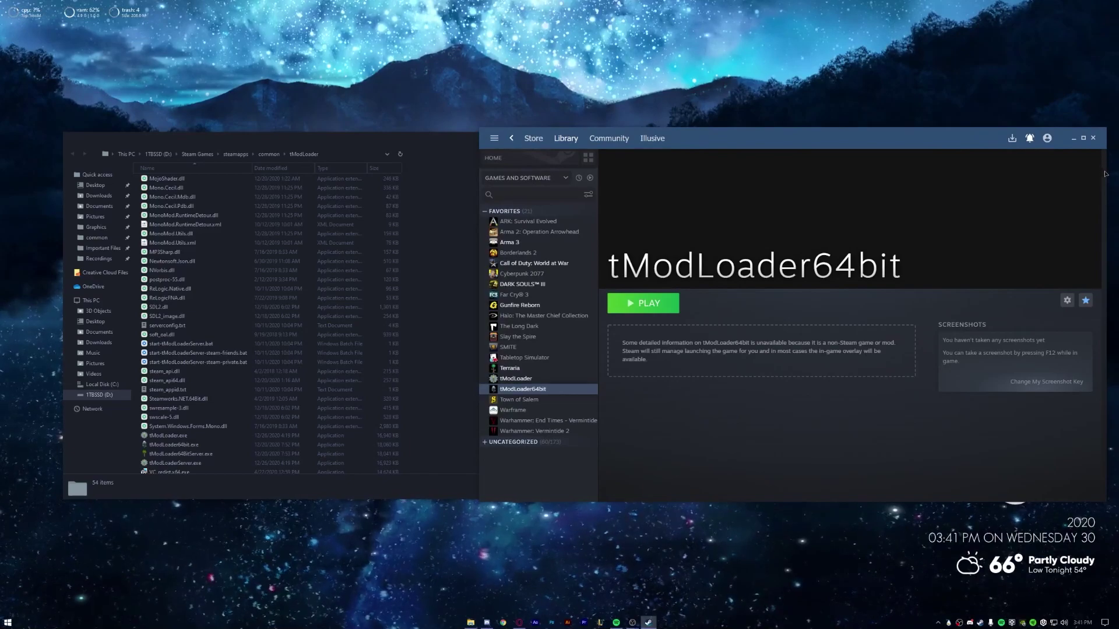
left_click_drag(684, 143, 697, 144)
left_click_drag(395, 141, 372, 143)
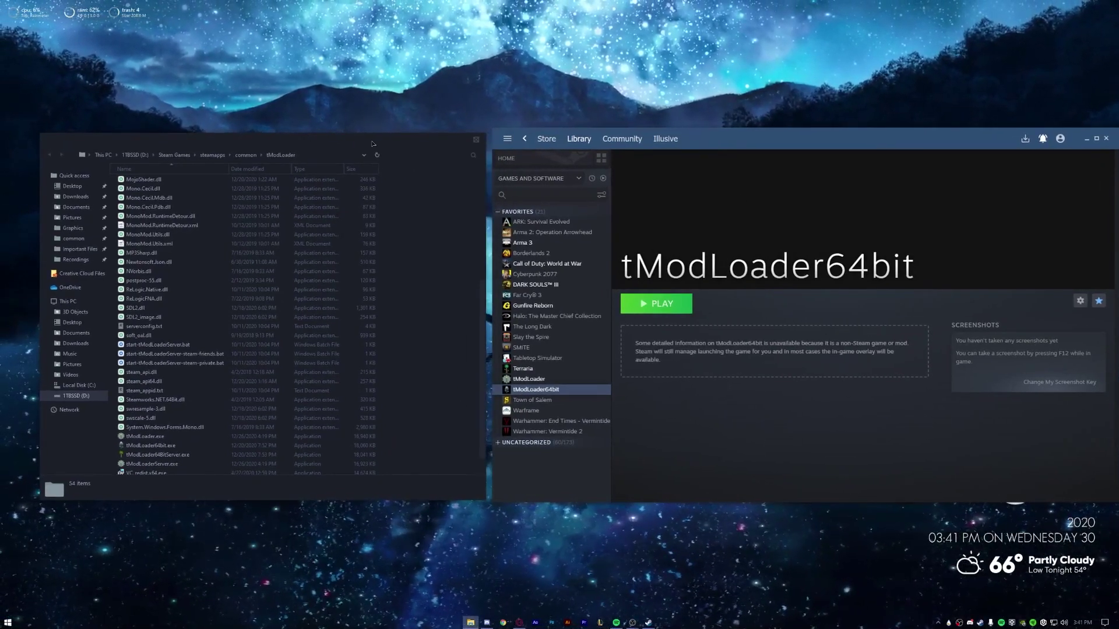
scroll(276, 383, "down", 1)
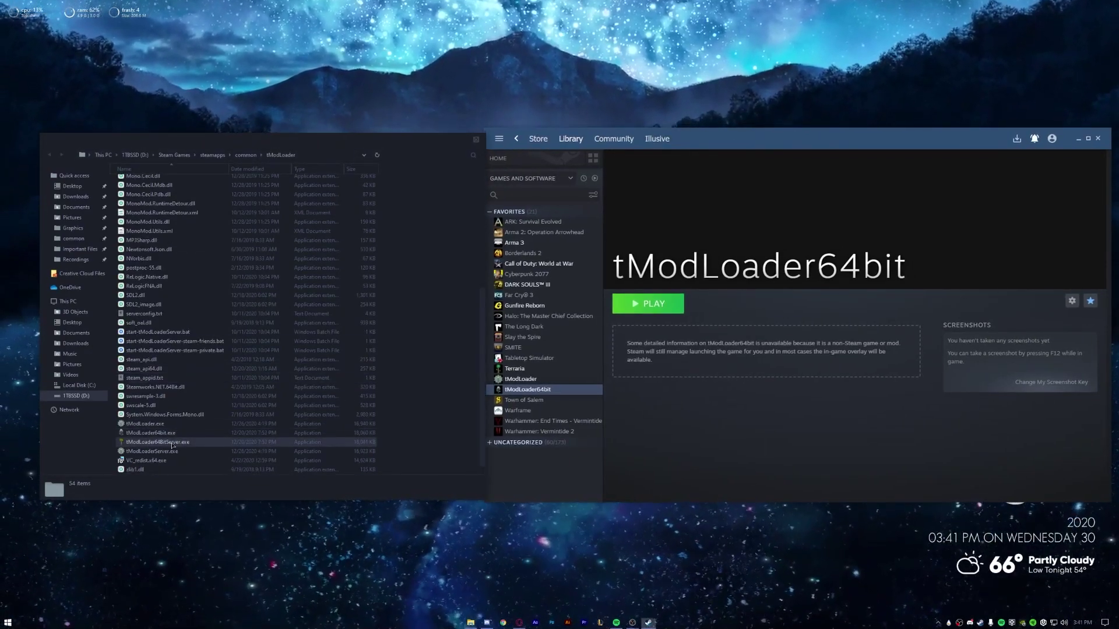
left_click(173, 444)
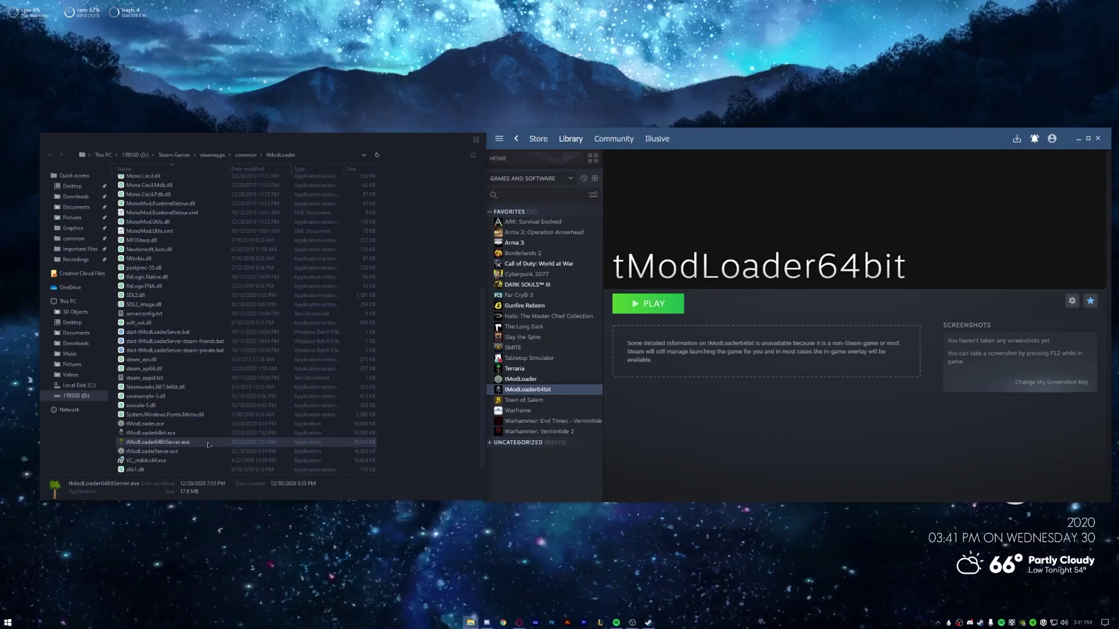
left_click(408, 366)
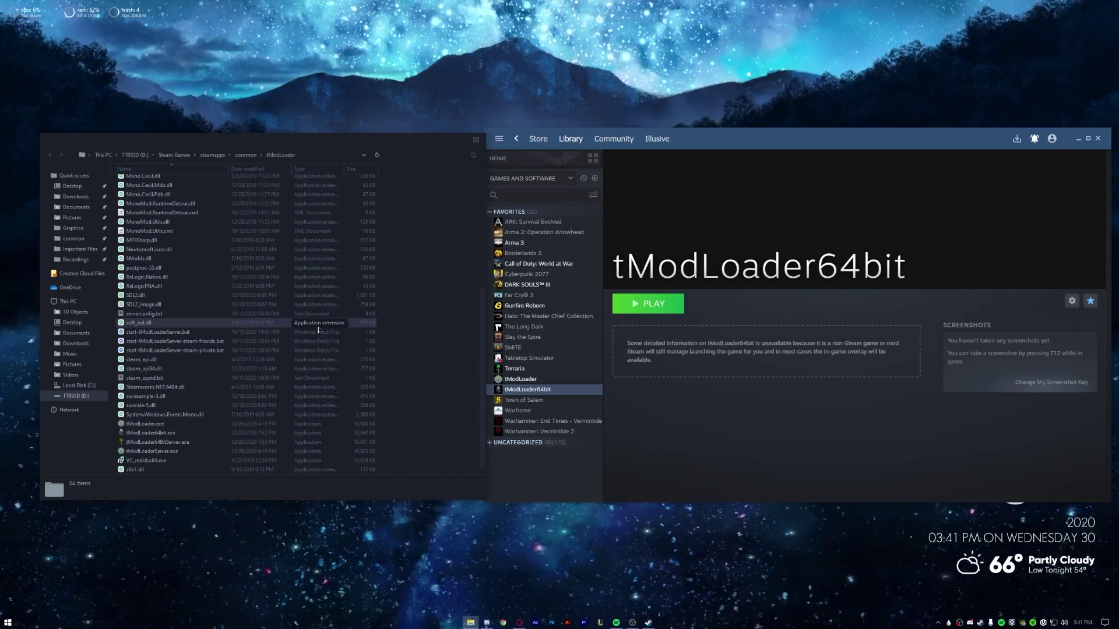
left_click_drag(487, 211, 475, 211)
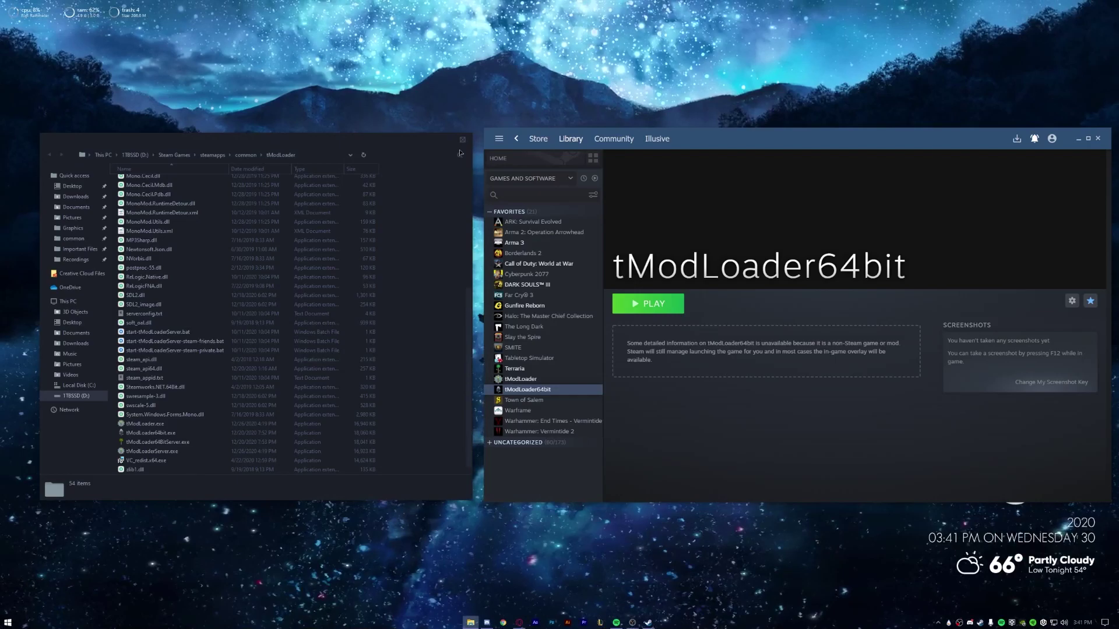
Step: Close the tModLoader folder window, then the Steam window
left_click(462, 140)
left_click_drag(1093, 140, 901, 134)
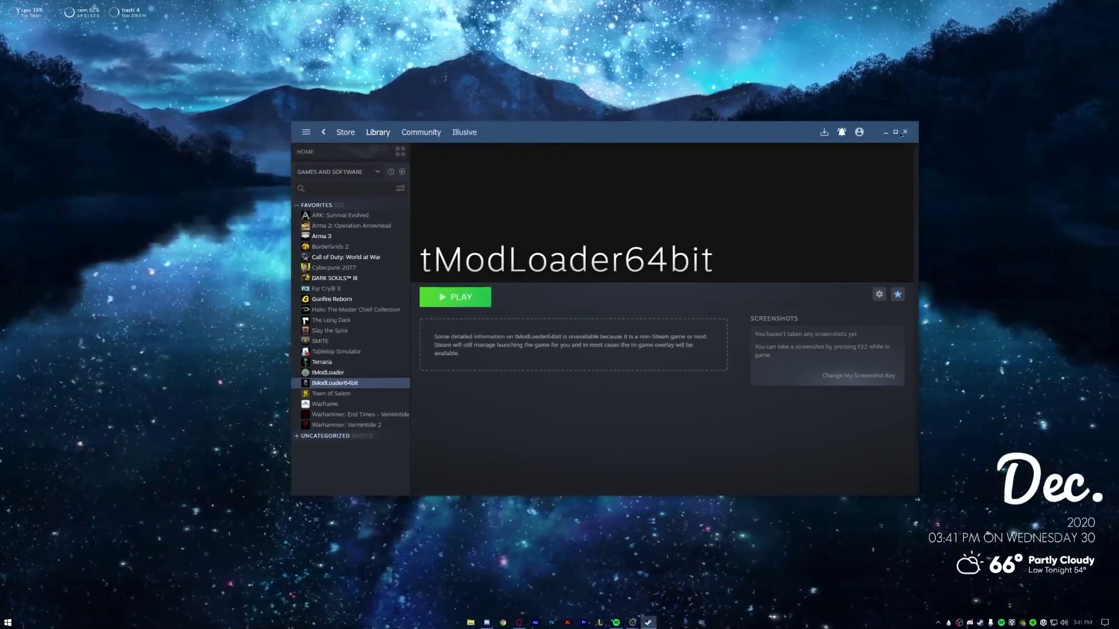
left_click(904, 133)
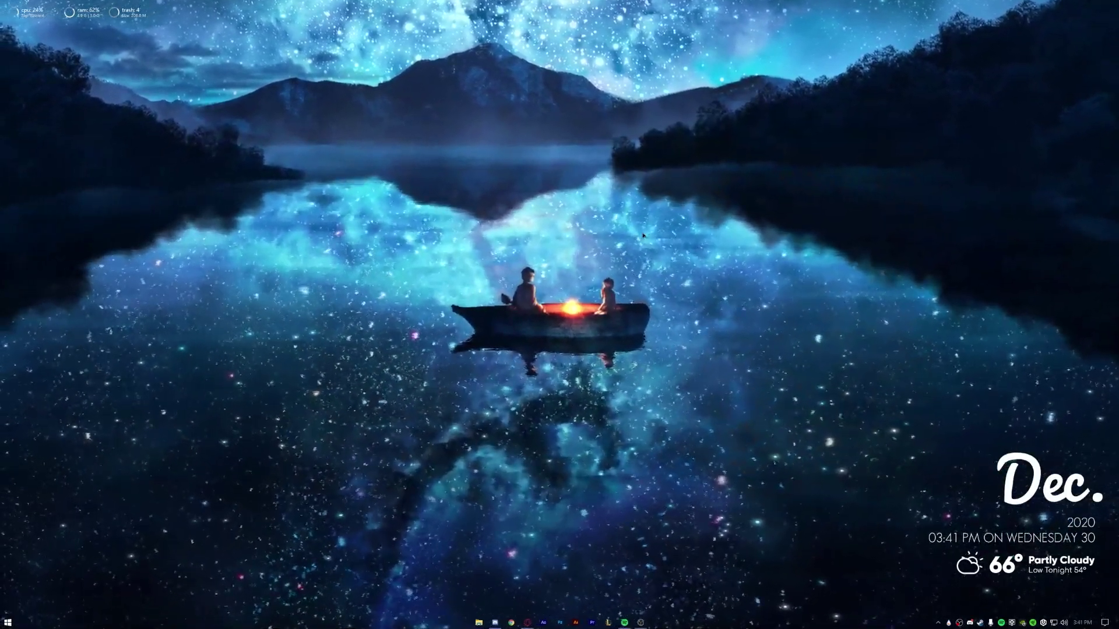